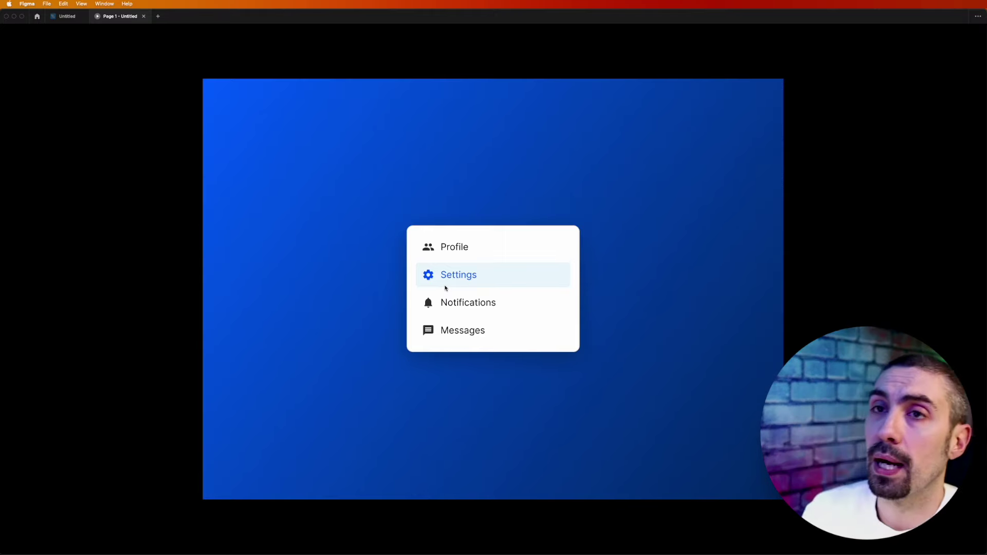
- Close the four-item list prototype preview to return to the Untitled file's editor
key("super+w")
- Zoom in and drag the accessibility icon from the Material Design library onto the canvas
scroll(343, 252, "down", 1)
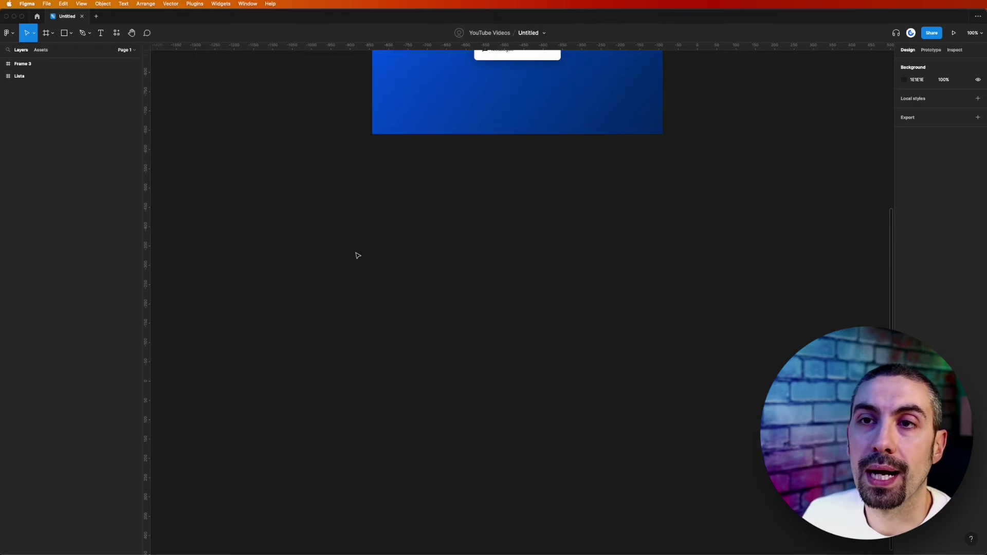
scroll(360, 256, "down", 2)
key("plus")
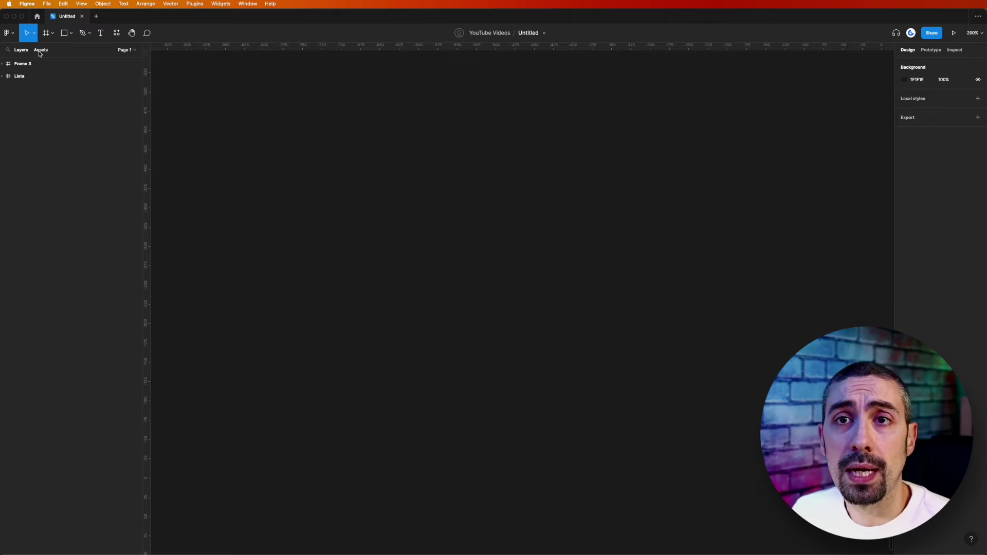
left_click(39, 51)
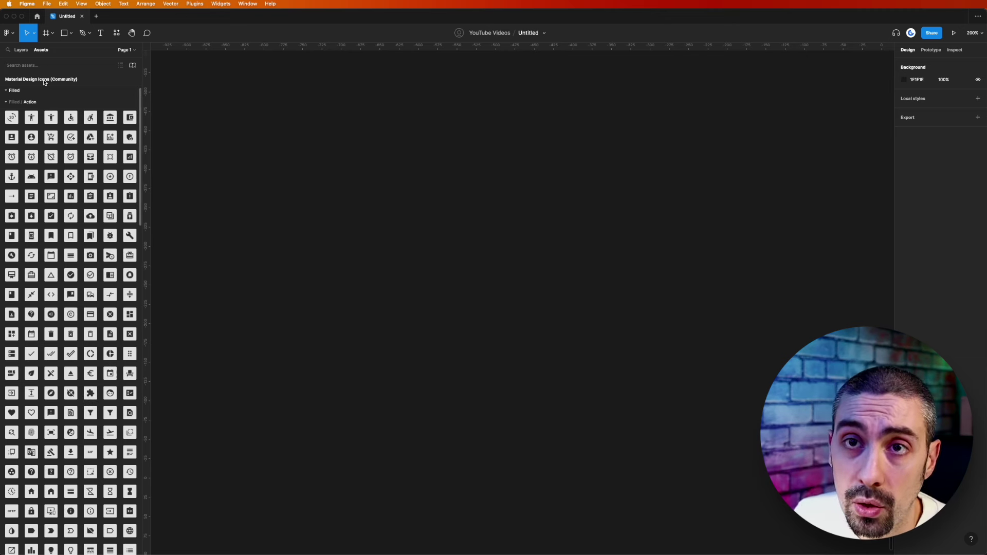
left_click(23, 51)
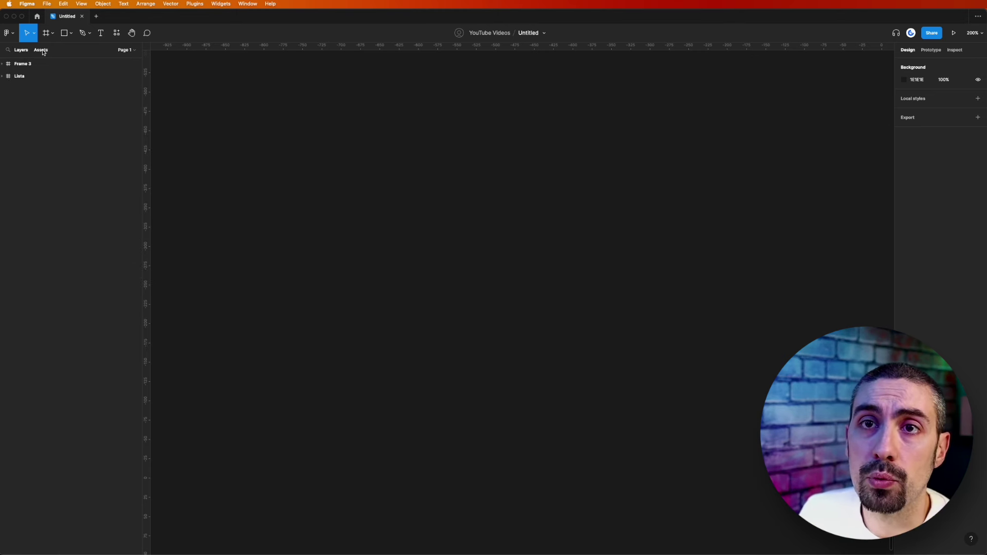
left_click(43, 51)
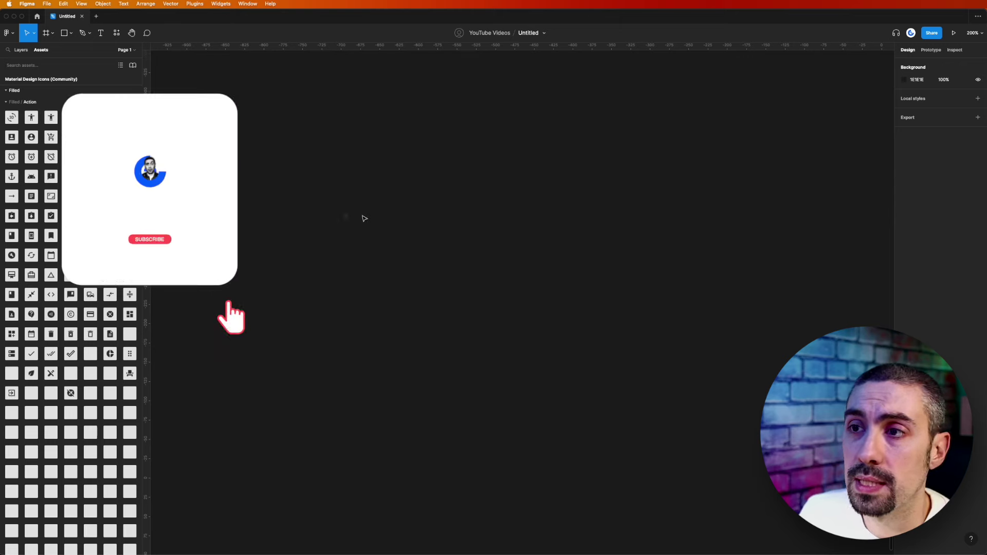
left_click_drag(31, 117, 405, 221)
- Resize the accessibility icon to 20 by 20
left_click(920, 107)
type("20")
key("Return")
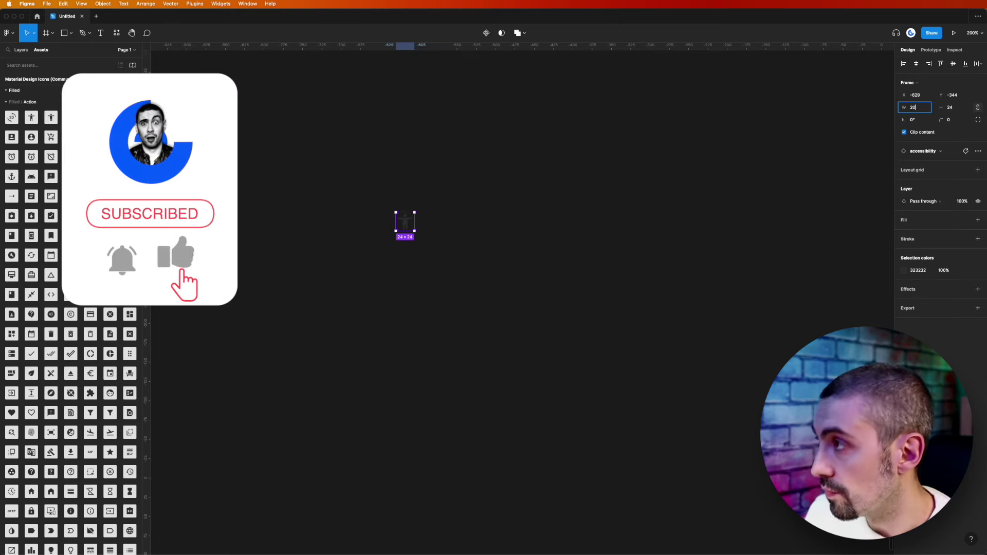
left_click(779, 213)
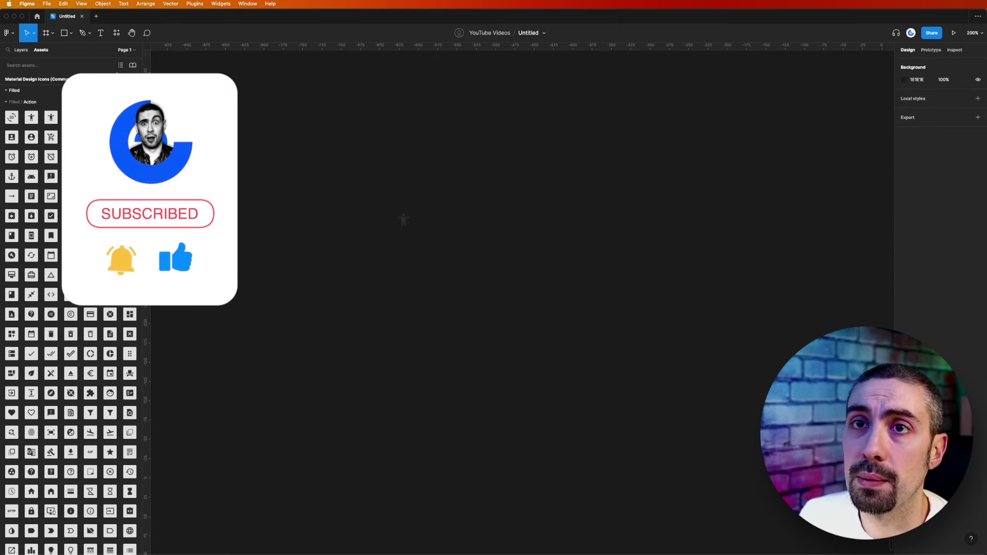
left_click(53, 36)
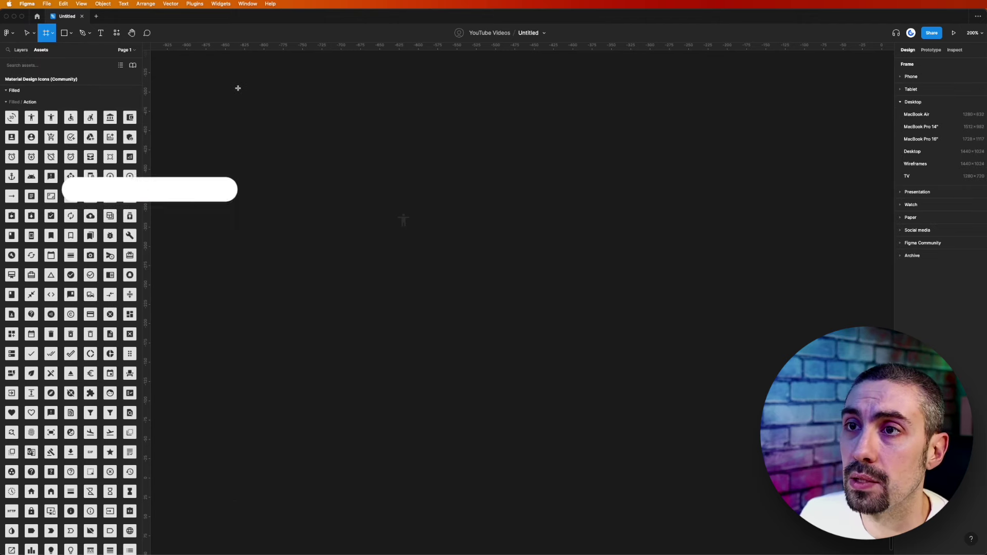
- Add a Desktop frame and place the 20×20 accessibility icon inside it at X 87, Y 64
left_click(435, 132)
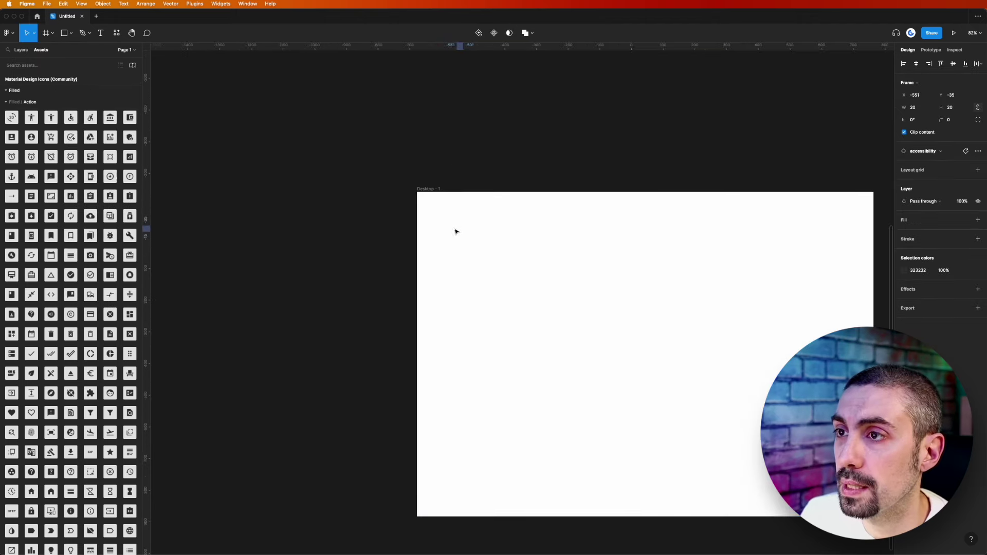
left_click_drag(454, 232, 433, 213)
scroll(438, 221, "up", 5)
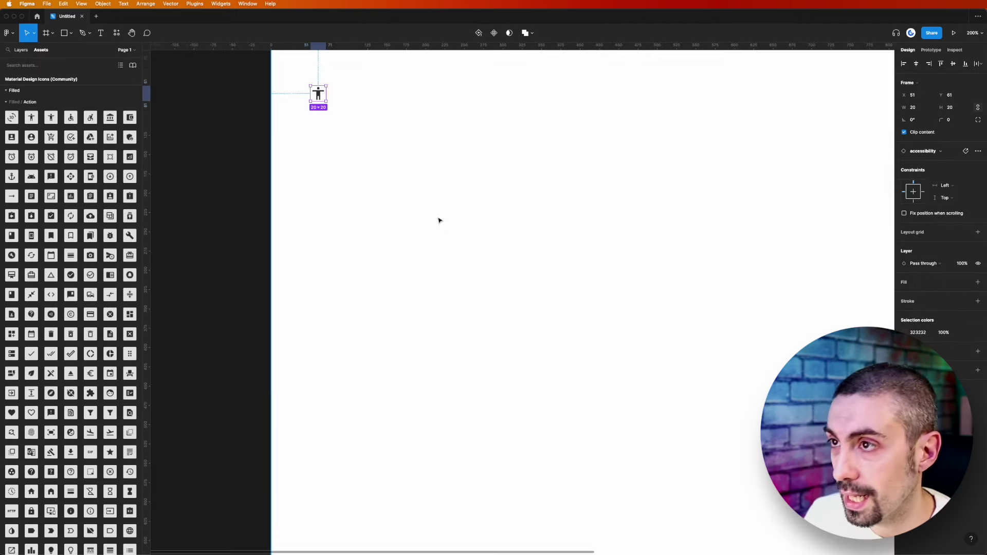
scroll(446, 214, "right", 5)
scroll(597, 454, "up", 3)
scroll(539, 426, "up", 5)
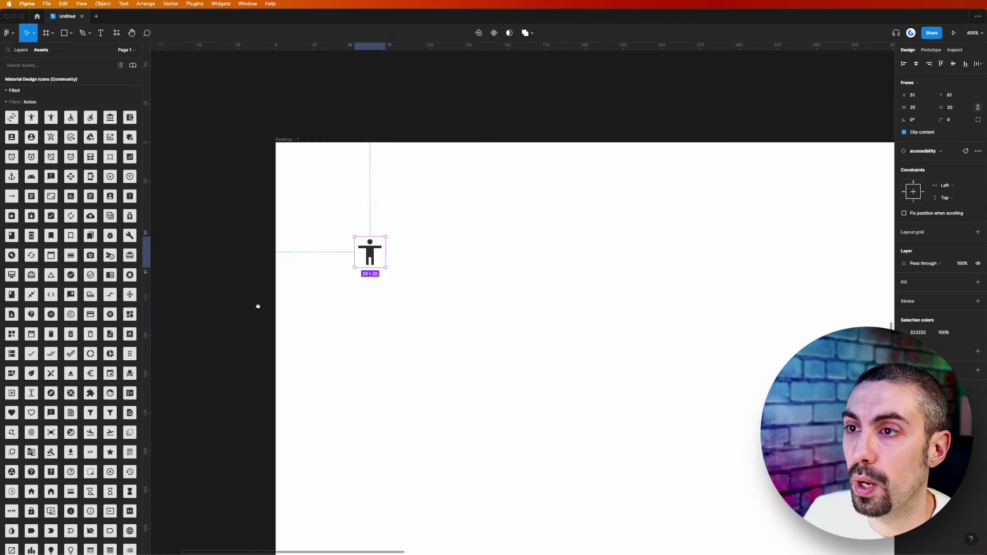
scroll(258, 306, "left", 3)
left_click(449, 292)
left_click(419, 263)
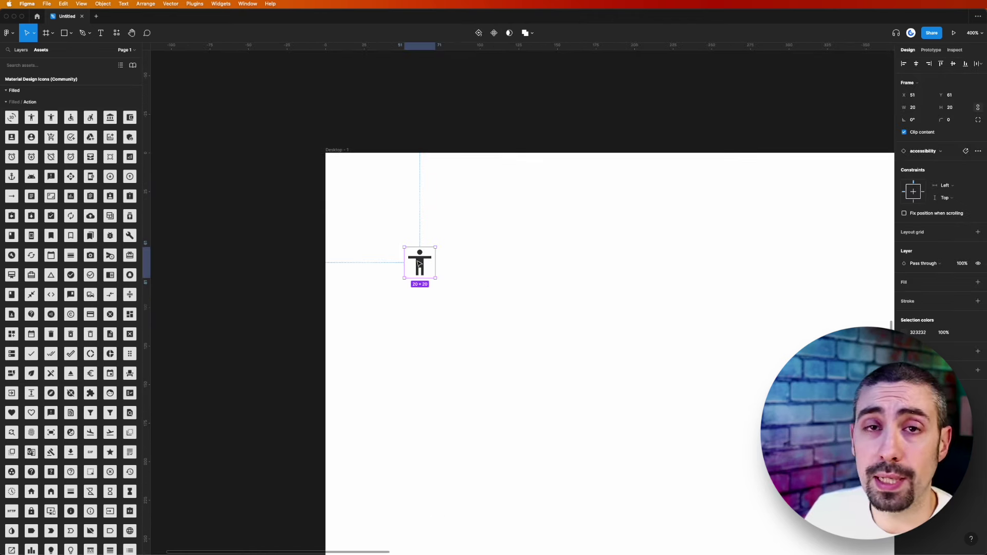
left_click_drag(421, 264, 476, 268)
left_click_drag(562, 220, 525, 198)
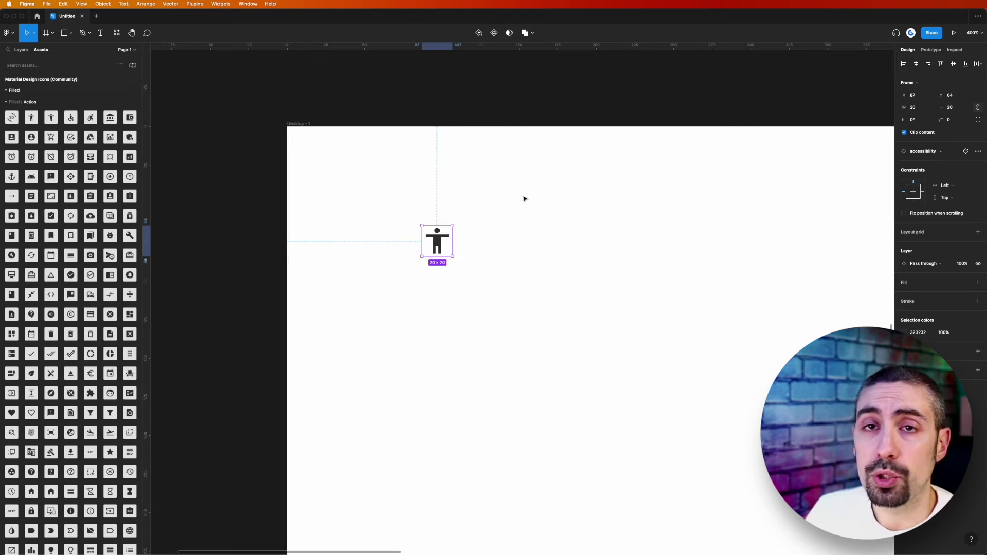
- Add an auto-width 'Lorem ipsum' text label just right of the accessibility icon
left_click(114, 32)
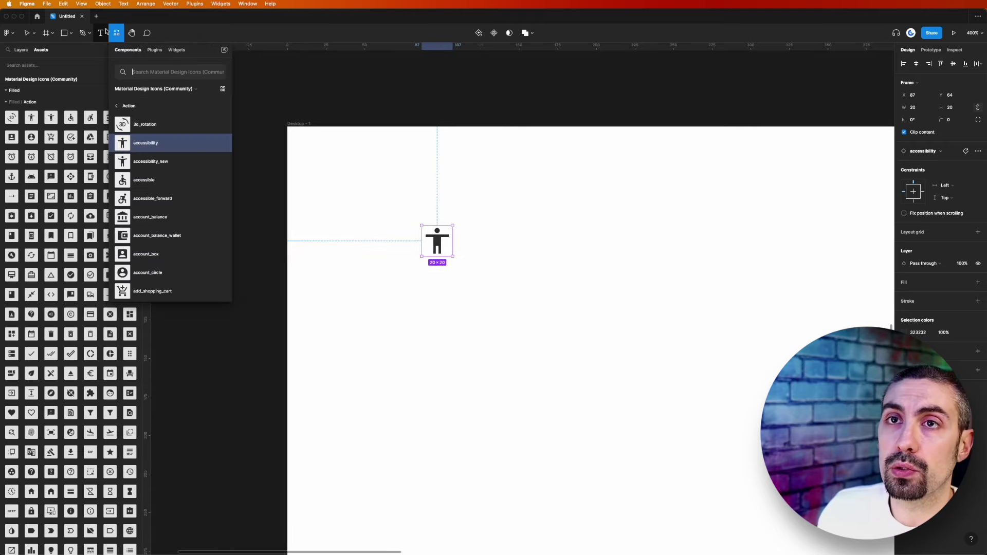
key("Escape")
key("t")
left_click_drag(462, 227, 604, 260)
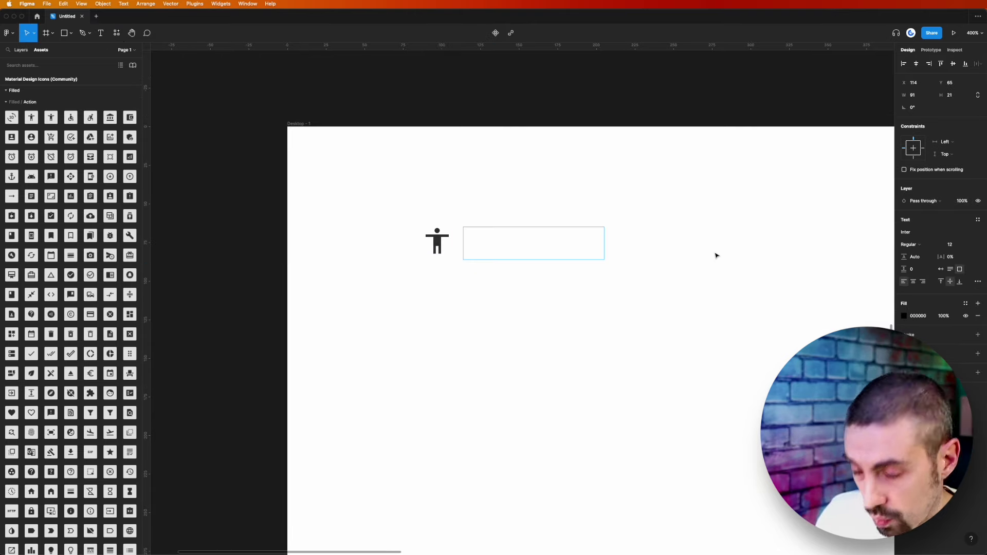
type("Lorem i")
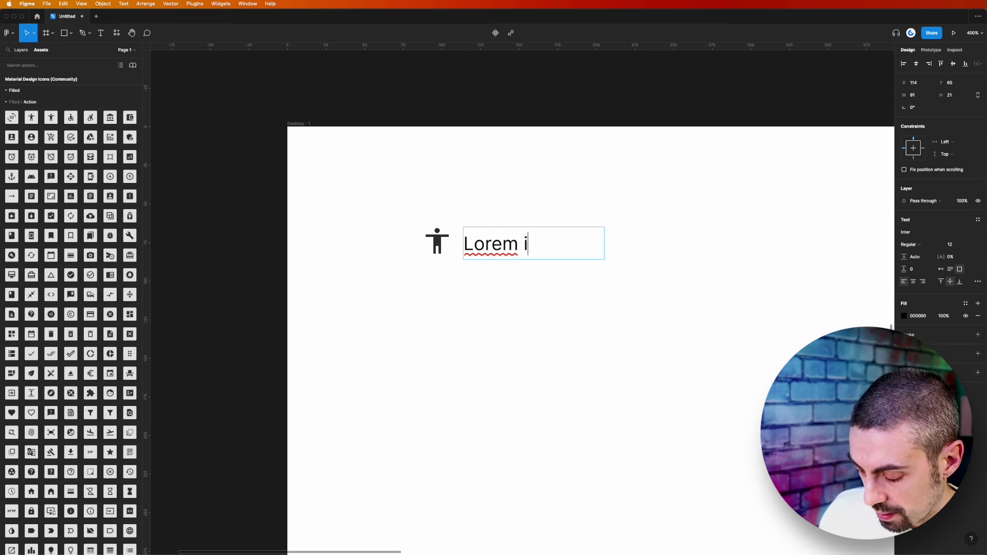
type("m")
key("Escape")
left_click(593, 253)
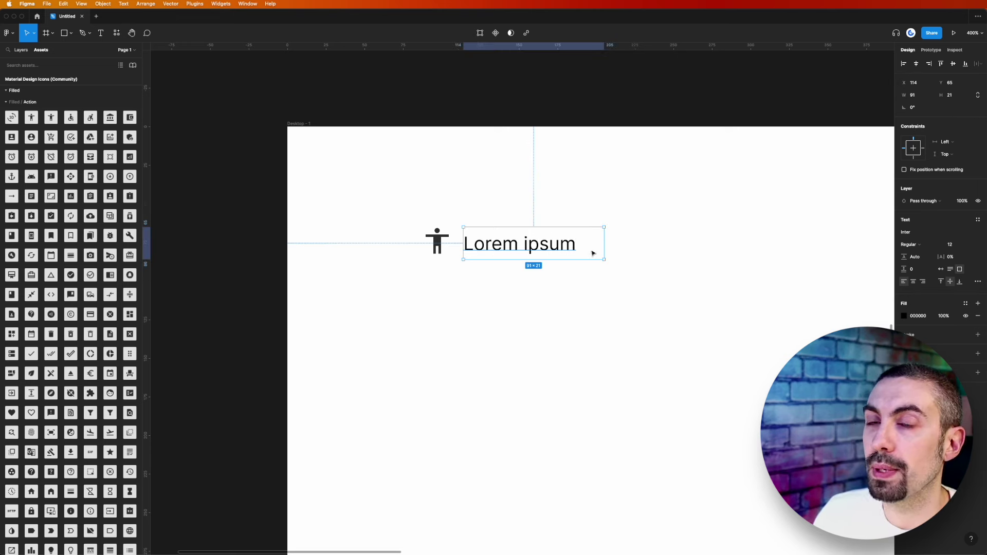
double_click(605, 258)
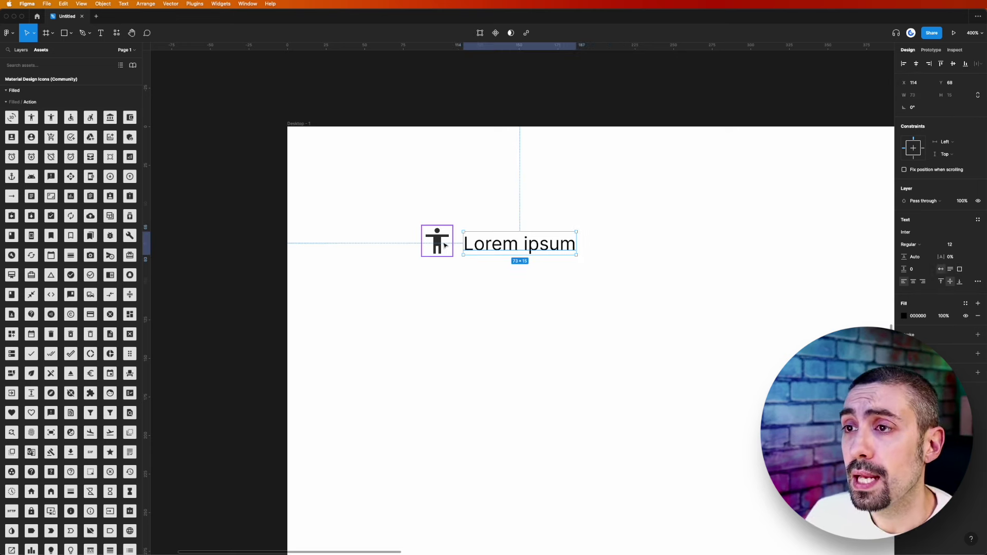
left_click(402, 198)
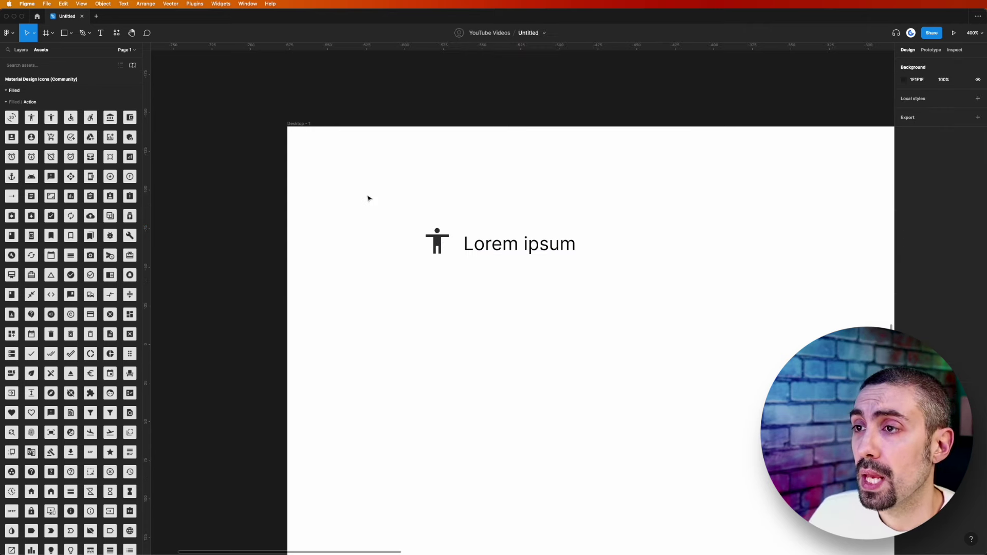
- Wrap the icon and label in auto layout with gap 8, padding 8 and corner radius 4
left_click_drag(368, 198, 595, 266)
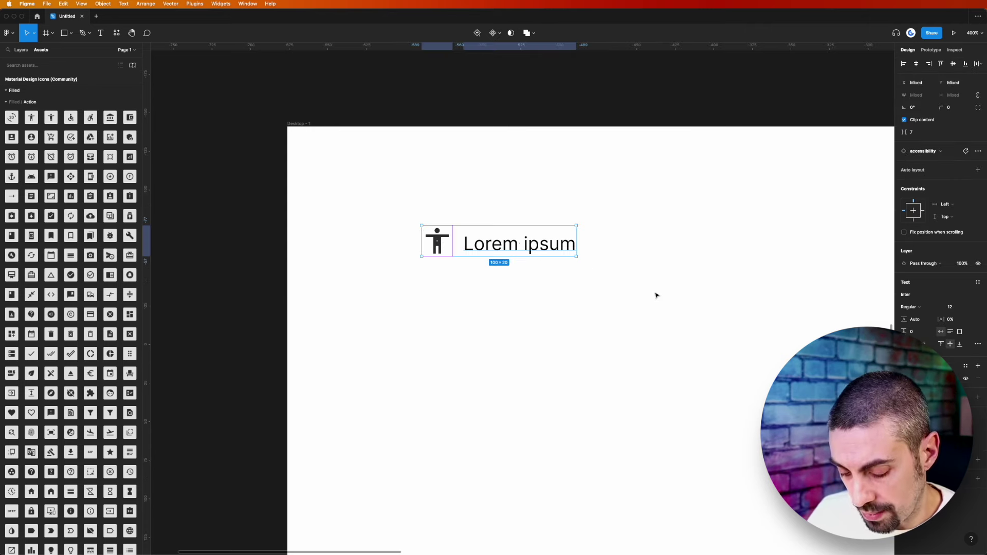
key("shift+a")
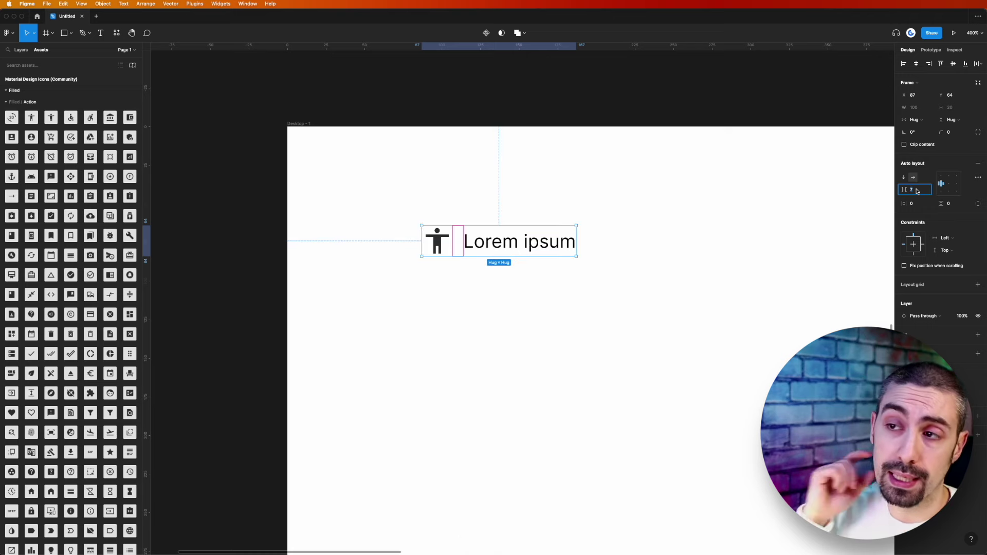
type("8")
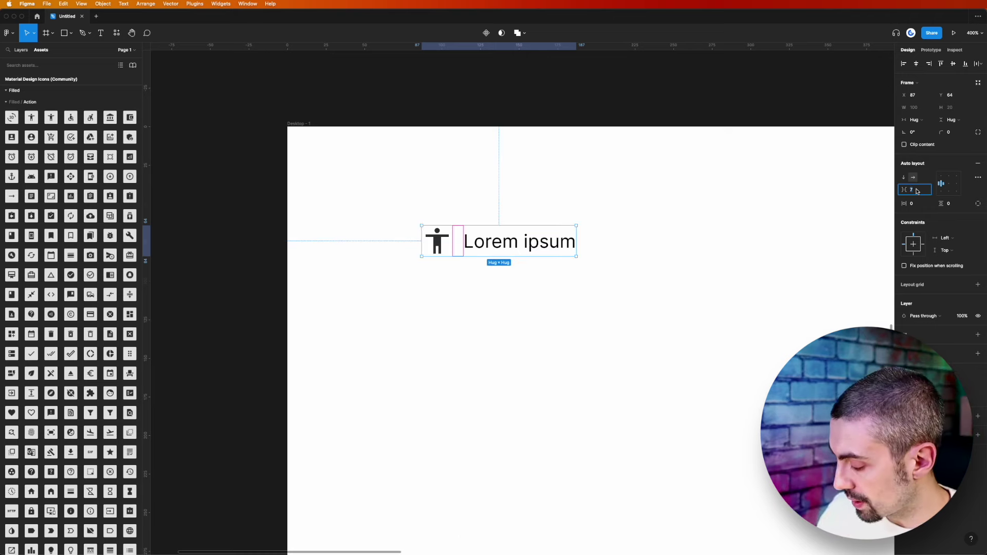
key("Tab")
type("8")
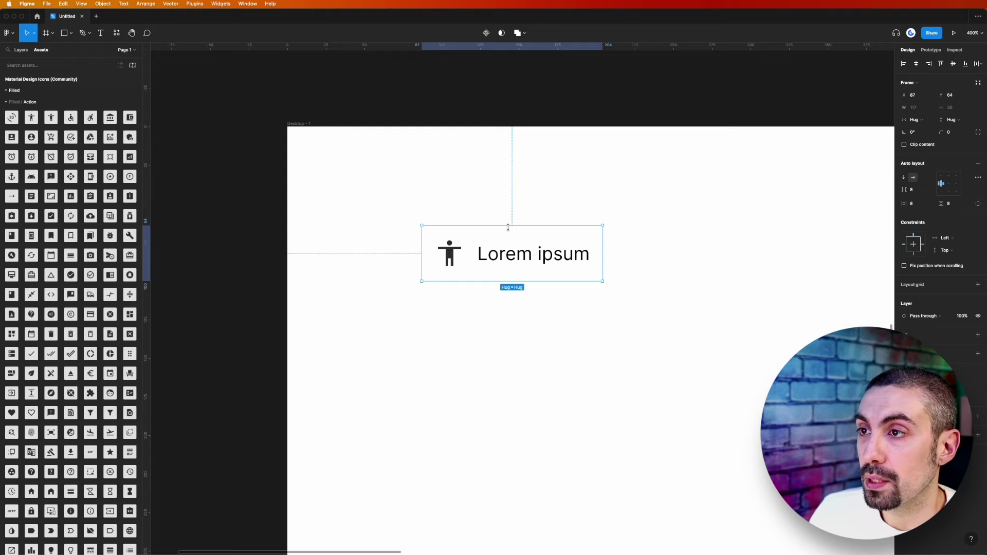
left_click(949, 133)
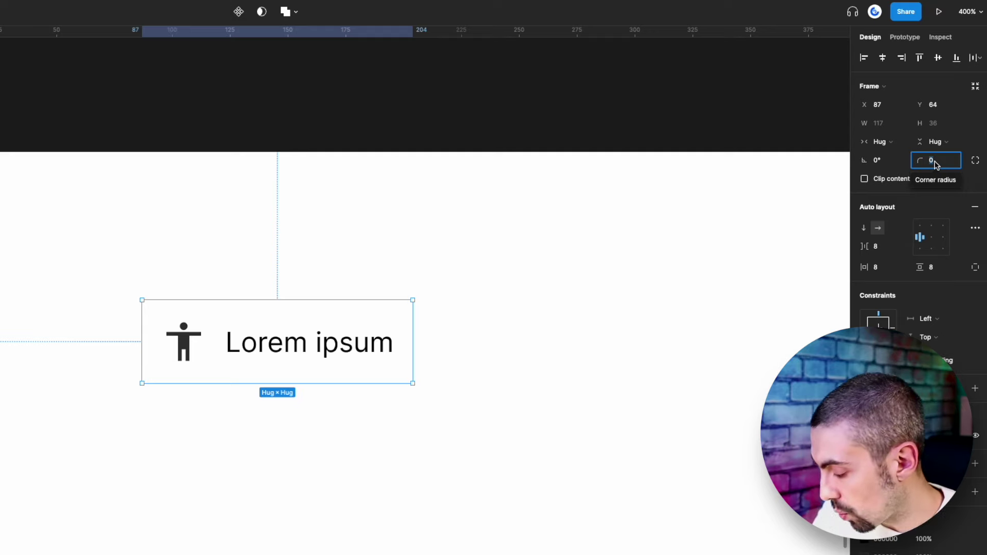
type("4")
key("Return")
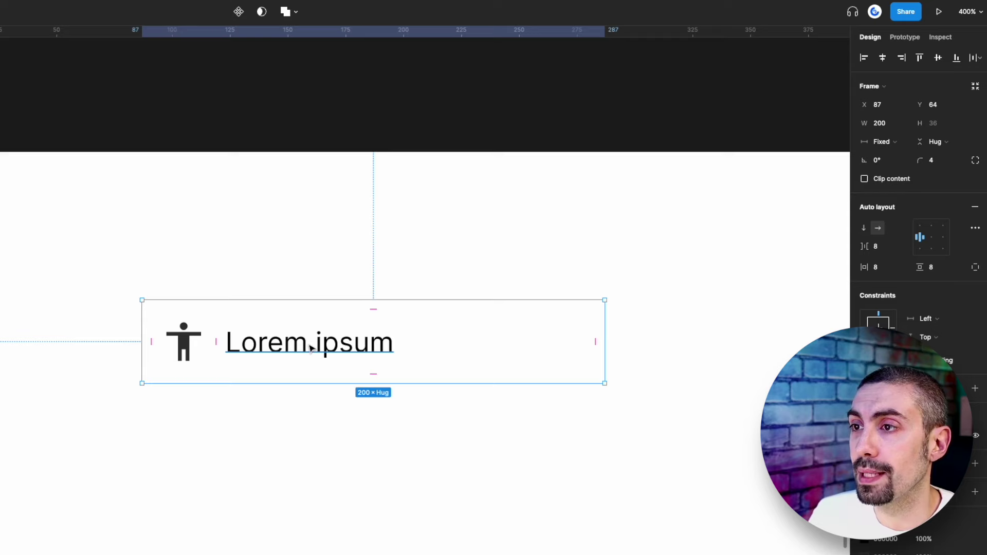
- Make the Lorem ipsum text fill the row's width and hug its height
left_click(311, 348)
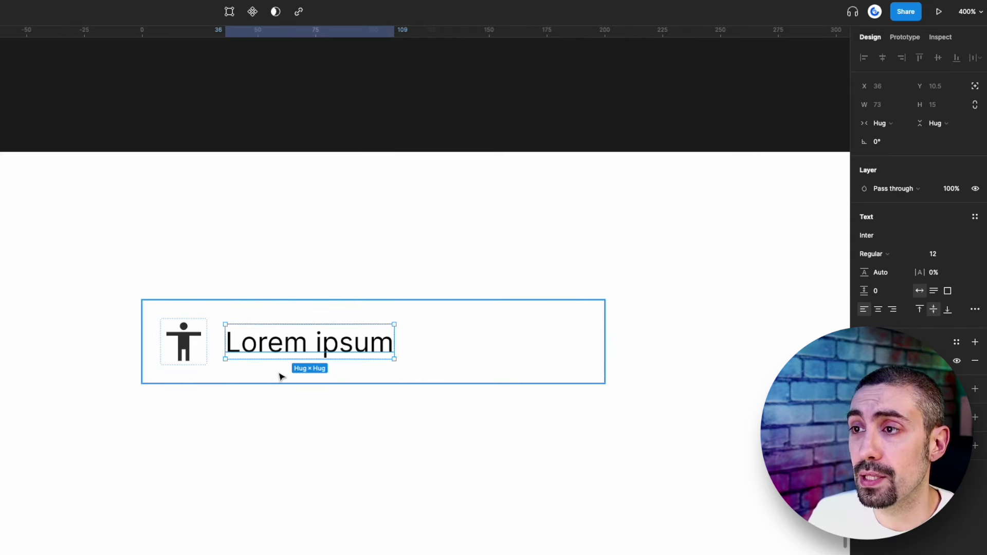
left_click(943, 122)
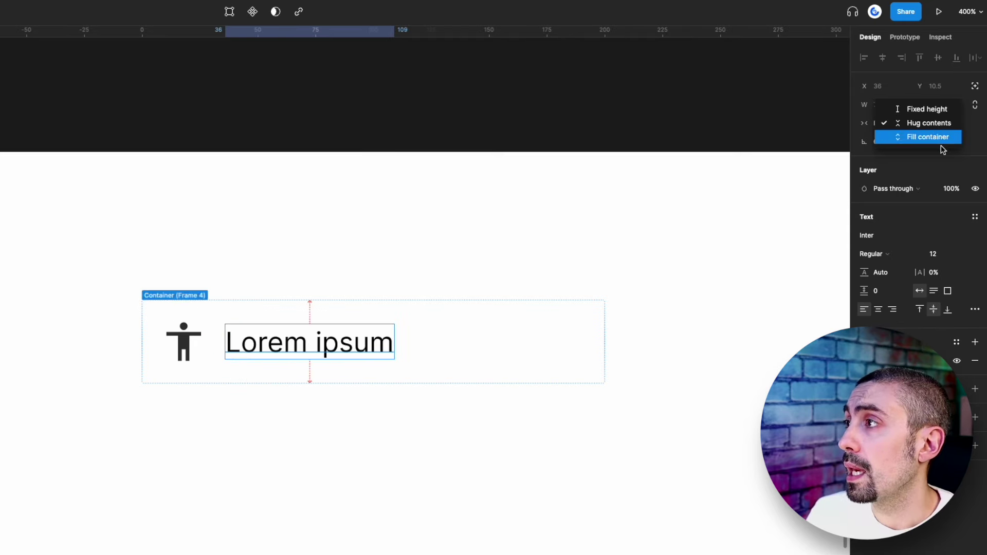
left_click(943, 138)
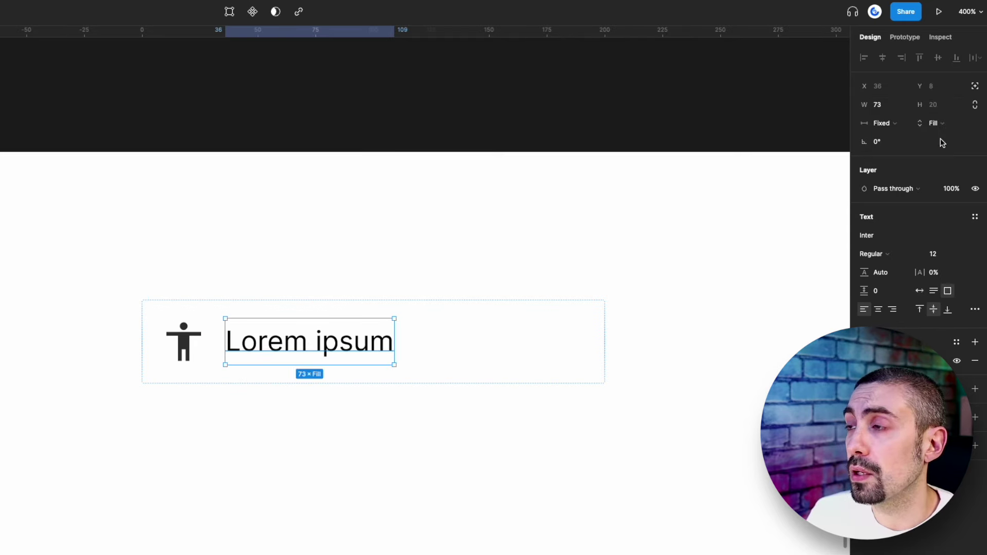
left_click(899, 123)
left_click(905, 148)
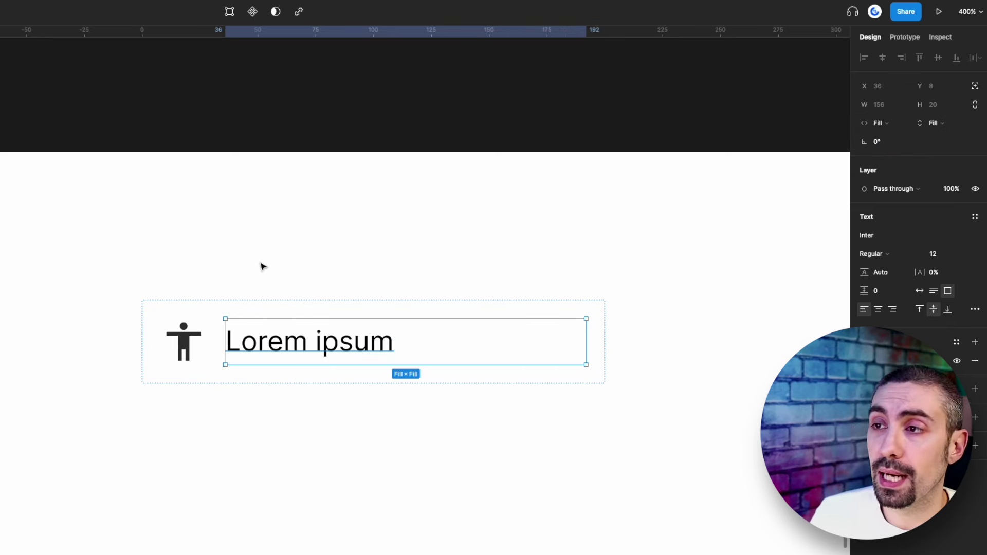
left_click(935, 123)
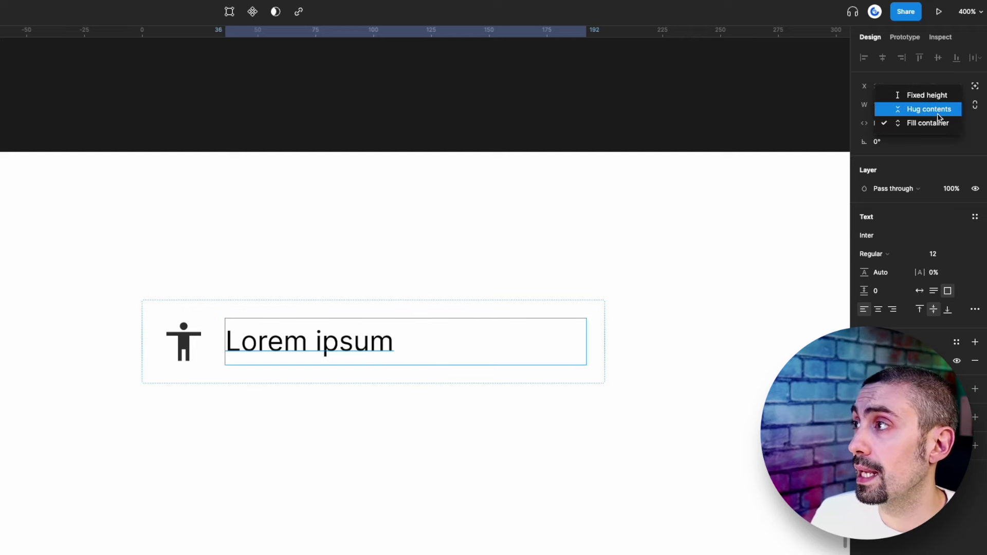
left_click(928, 109)
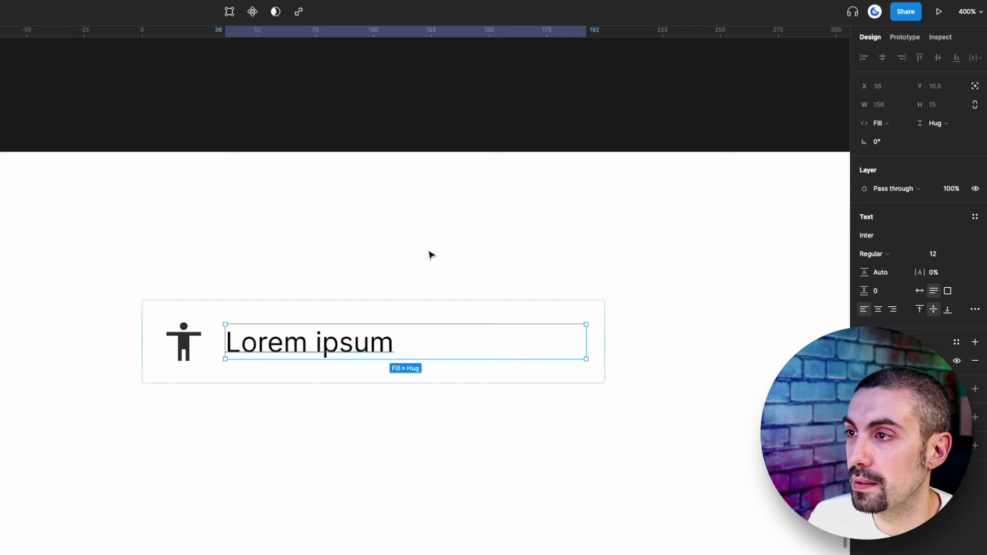
- Test the label with an extra line, undo it, and select the 200-wide parent frame
double_click(359, 348)
left_click(395, 343)
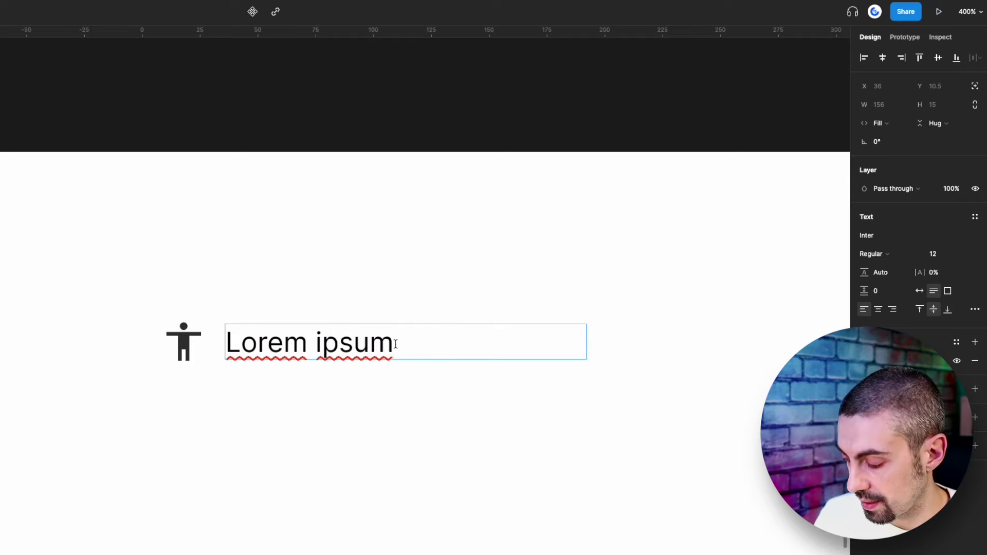
key("Return")
type("hvkjdfbvdhfjbv")
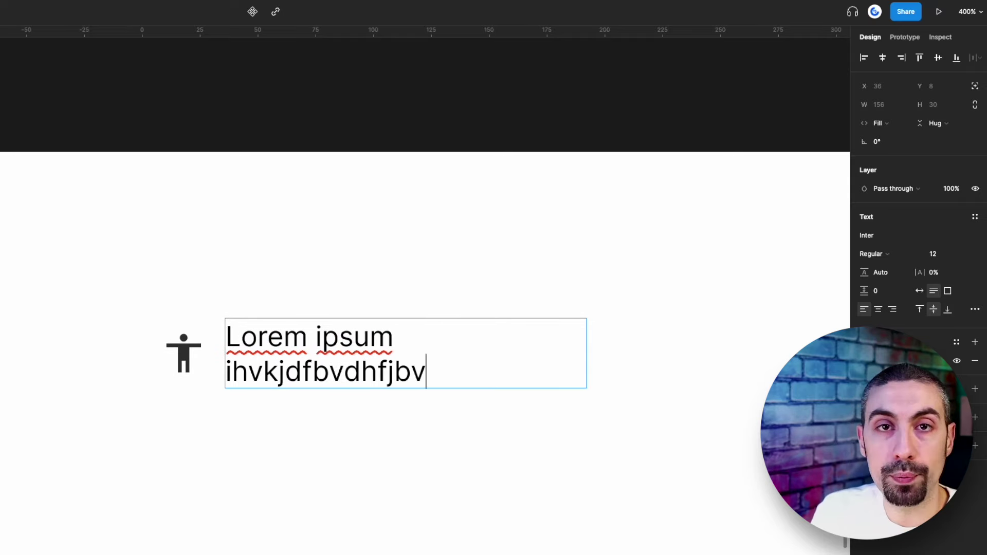
key("Escape")
key("ctrl+z")
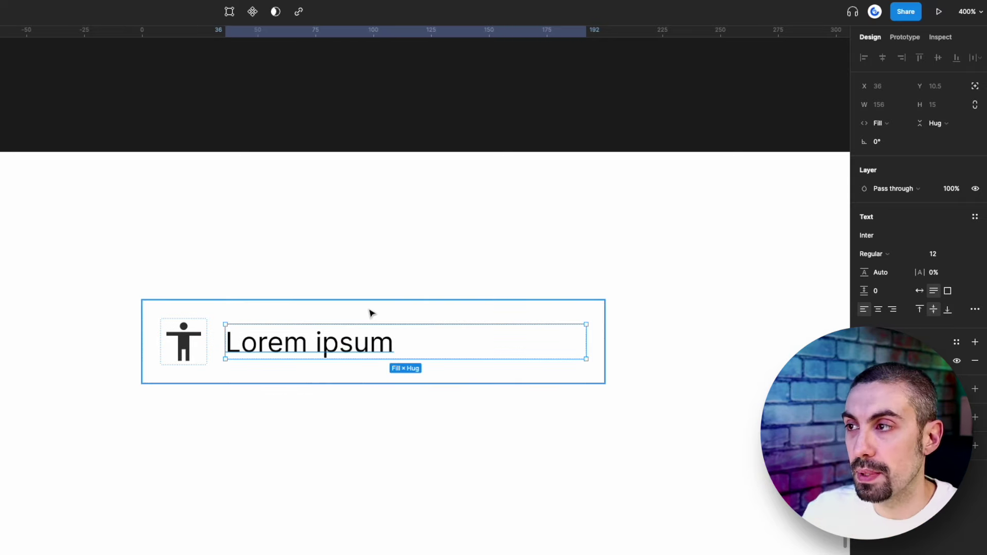
left_click(335, 306)
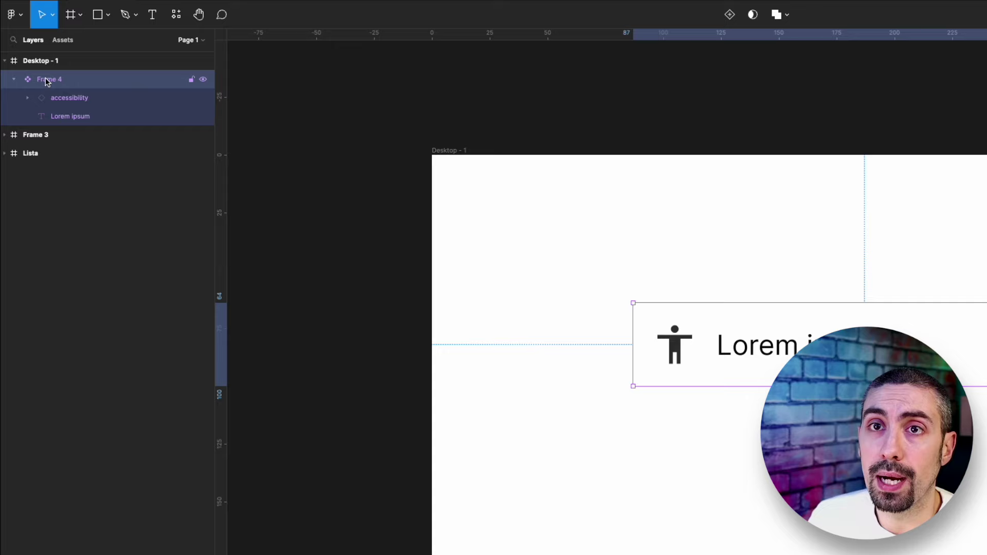
- Rename the row frame 'List molecule', make it a component, and add a Variant2 variant
double_click(47, 79)
type("List mo")
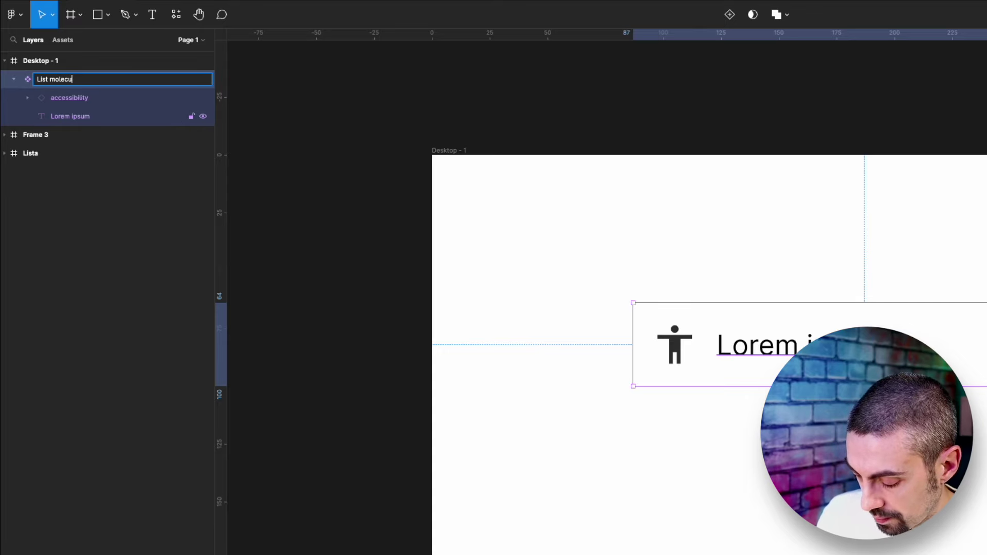
type("lecu")
key("Return")
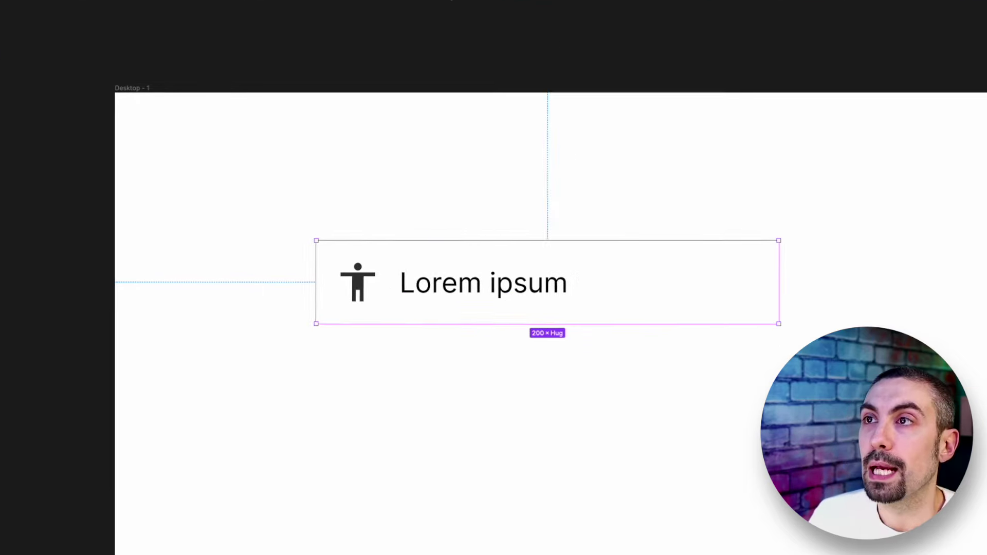
left_click(973, 112)
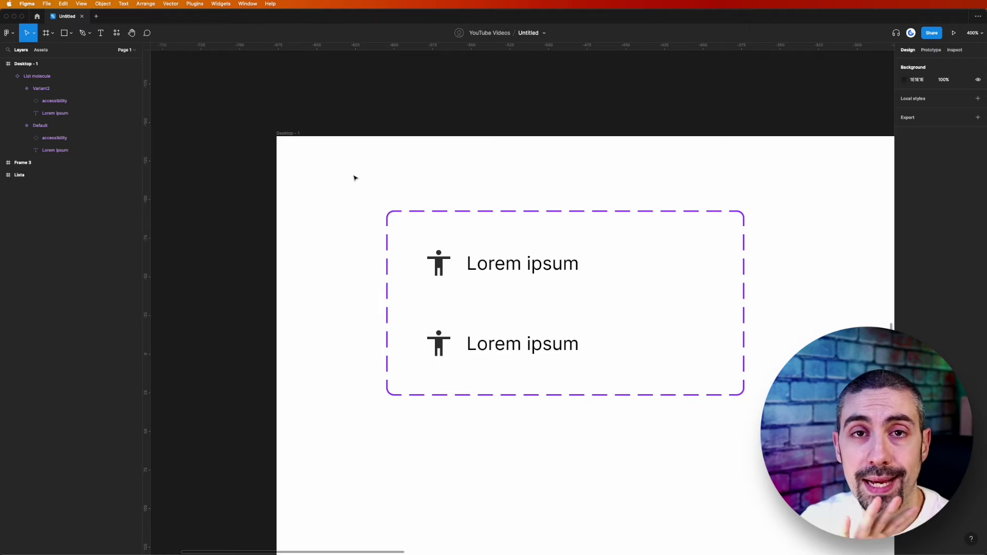
double_click(514, 263)
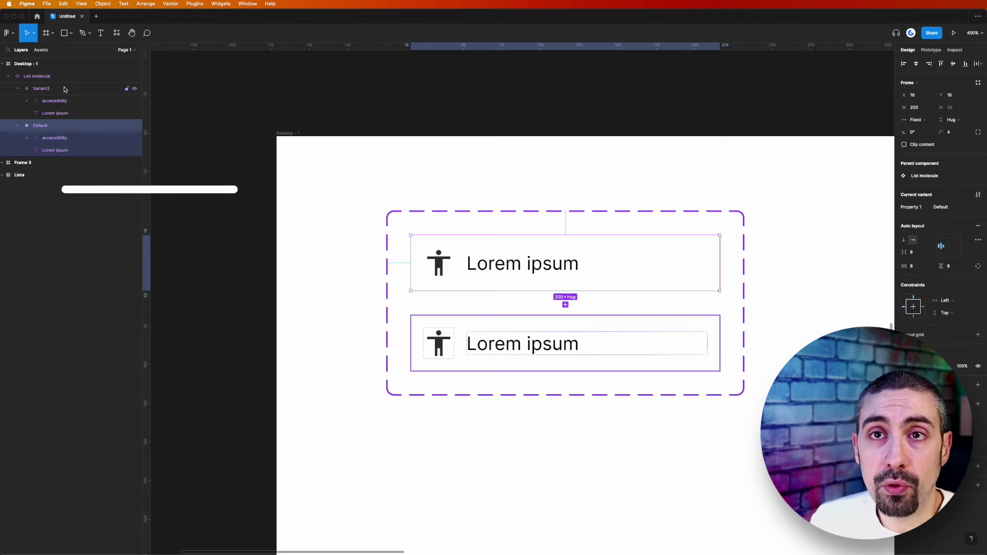
left_click(514, 344)
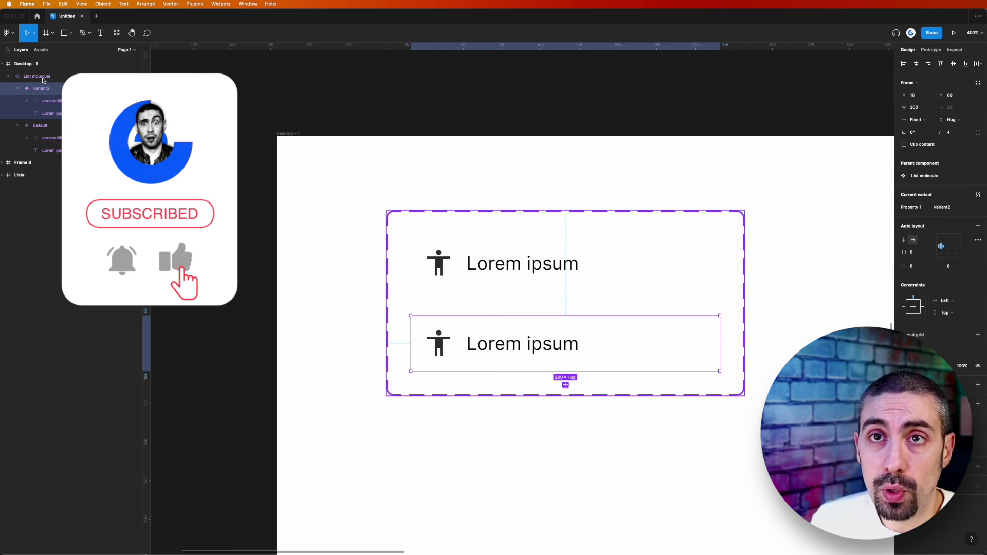
- Draw a 235×33 frame above the list component and fill it light blue E1F8FF
left_click(326, 195)
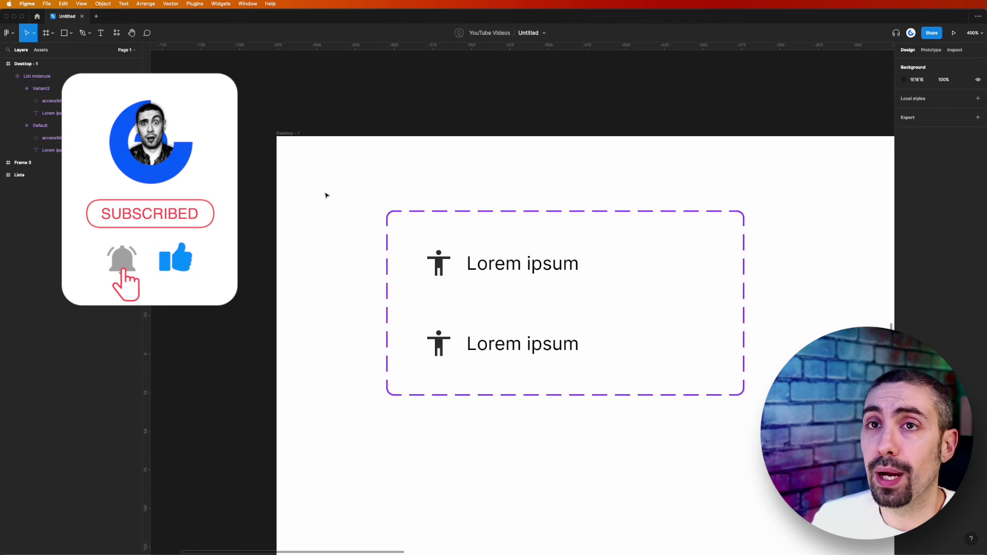
left_click(52, 33)
left_click(52, 51)
mouse_move(381, 151)
left_mouse_down()
mouse_move(782, 198)
mouse_move(744, 203)
left_mouse_up()
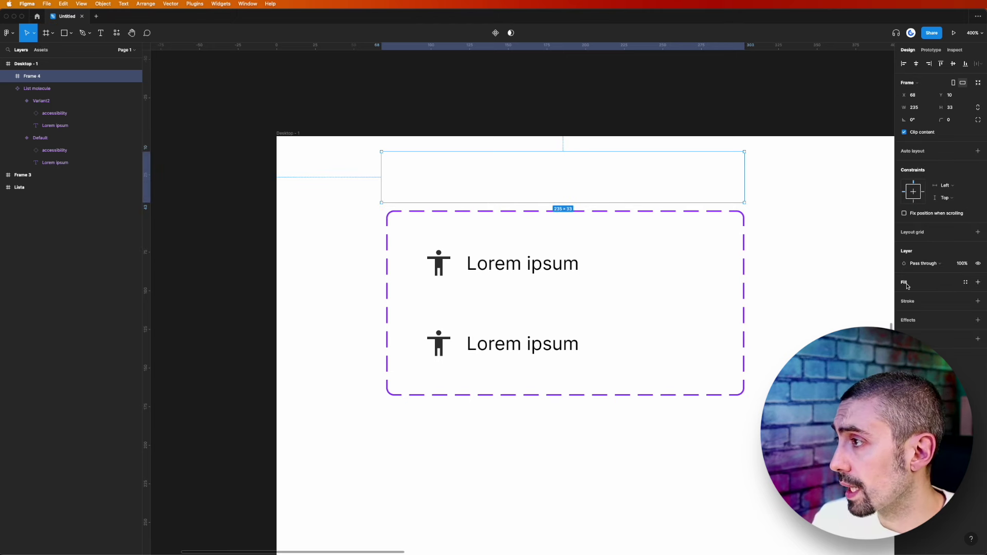
left_click(977, 282)
left_click(903, 295)
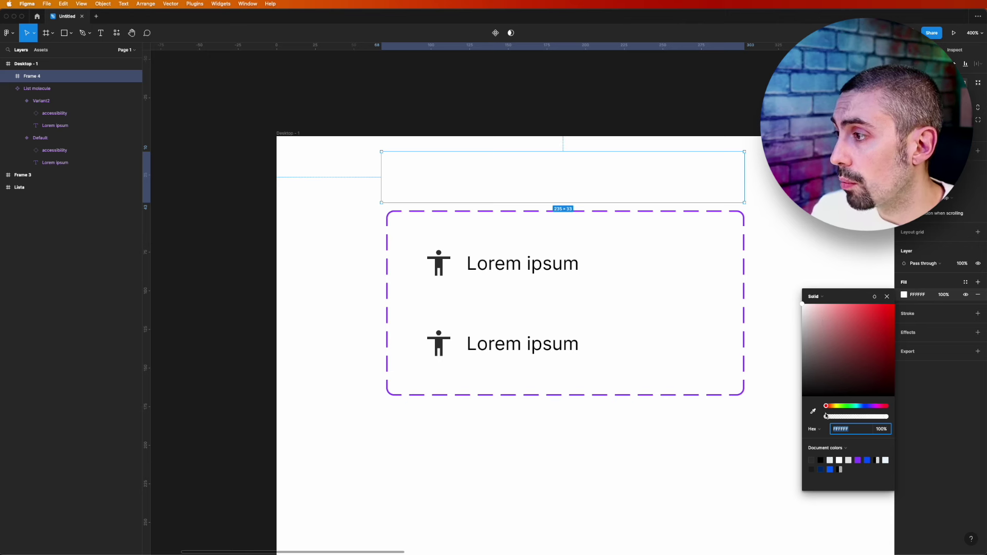
left_click_drag(826, 406, 858, 406)
left_click(814, 303)
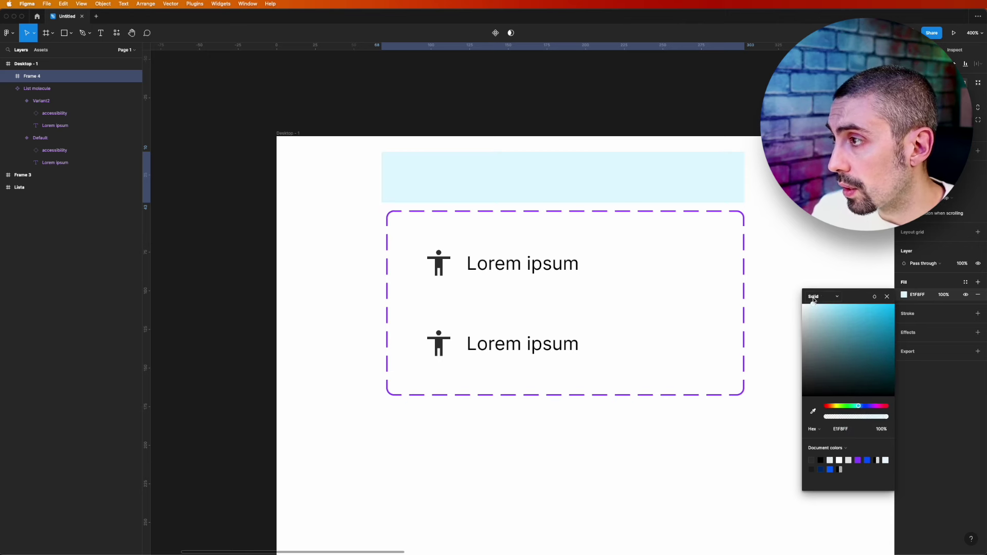
left_click_drag(456, 178, 467, 179)
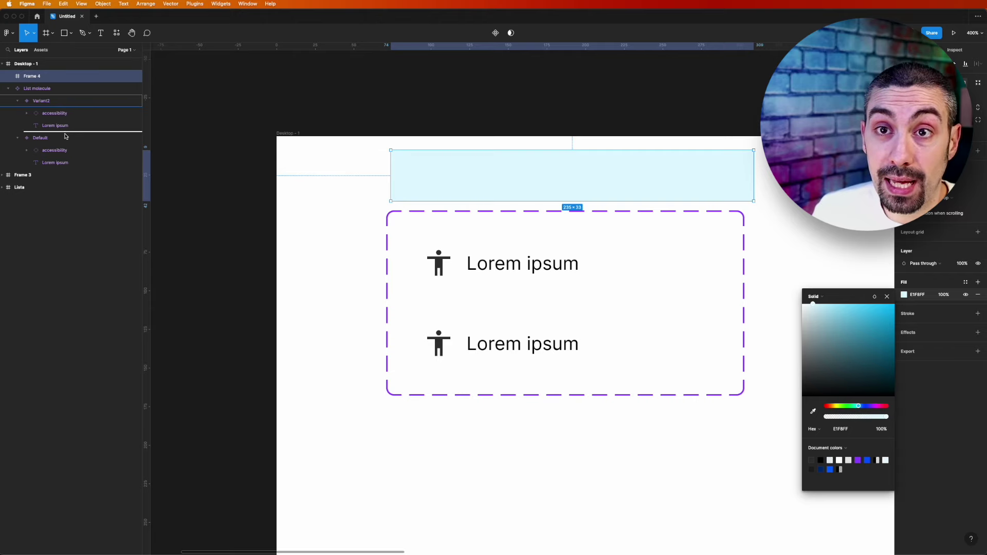
- Move Frame 4 into Default as an absolute-positioned layer off the left edge, with clipping enabled
left_click_drag(64, 143, 64, 141)
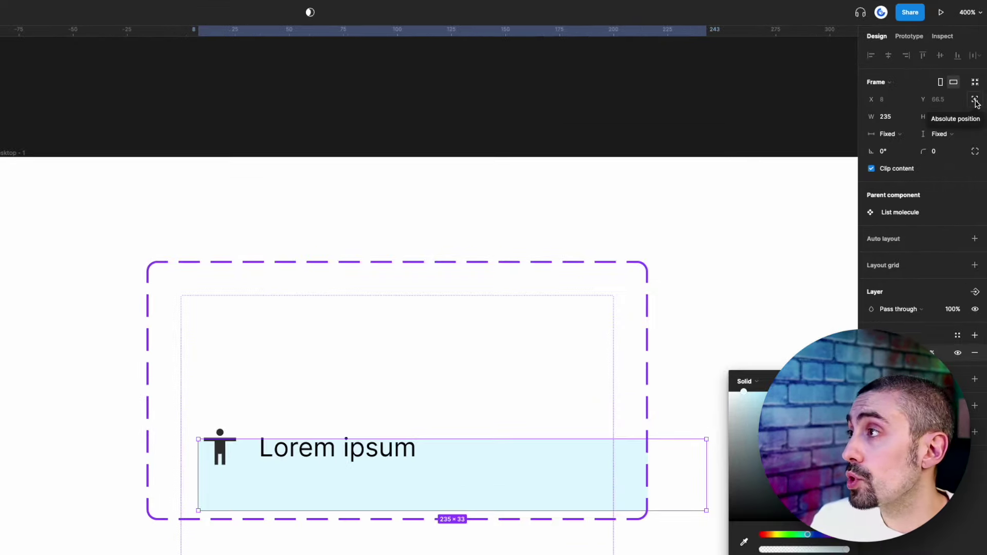
left_click(975, 100)
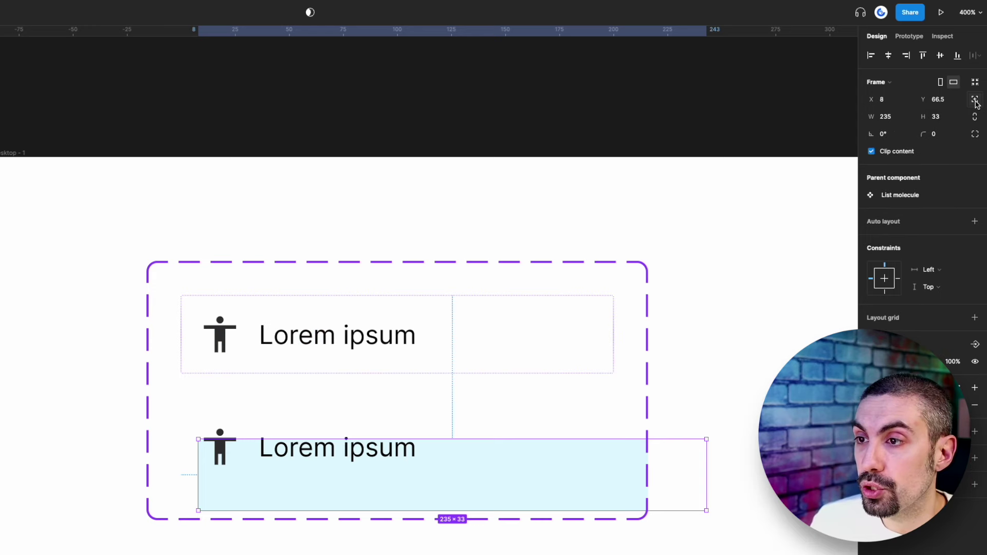
key("shift+Up")
key("shift+Up")
key("shift+Up")
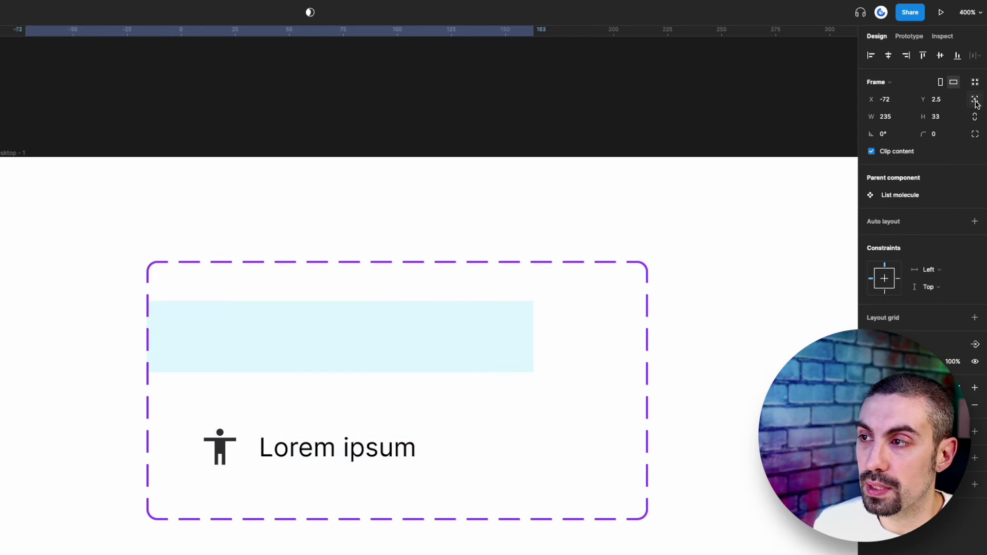
key("shift+Left")
key("shift+Left")
key("shift+Left")
key("shift+Left")
key("shift+Left")
key("shift+Left")
key("shift+Left")
key("shift+Left")
key("shift+Left")
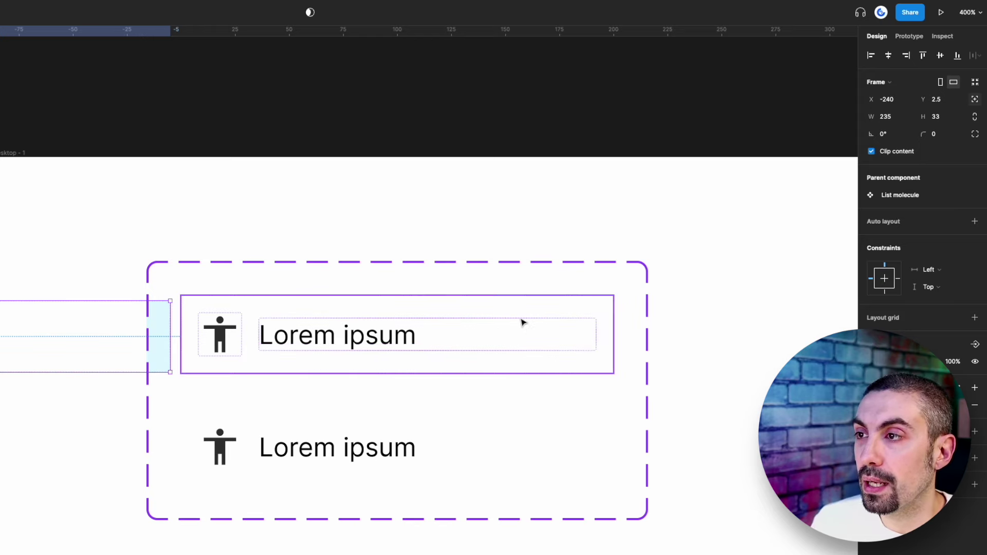
left_click(522, 322)
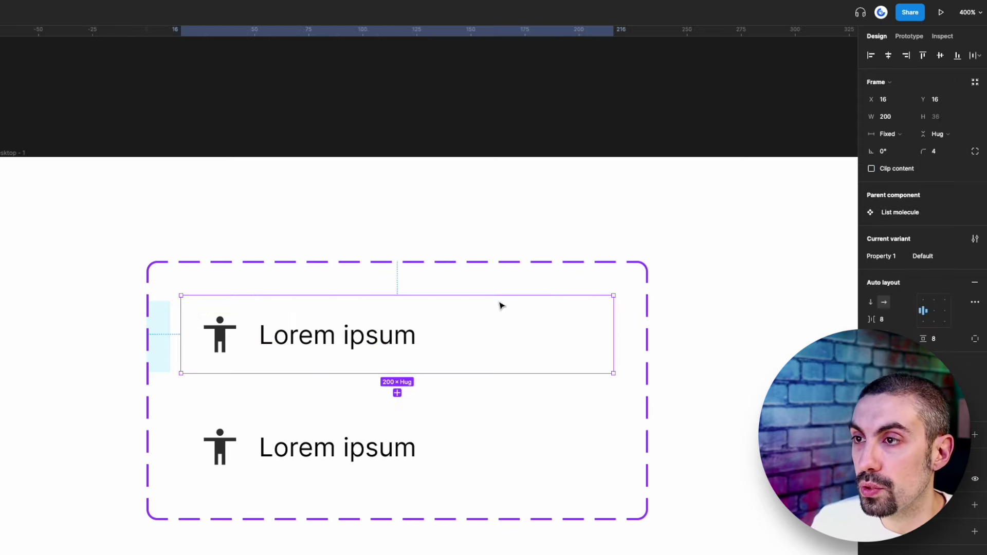
left_click(871, 170)
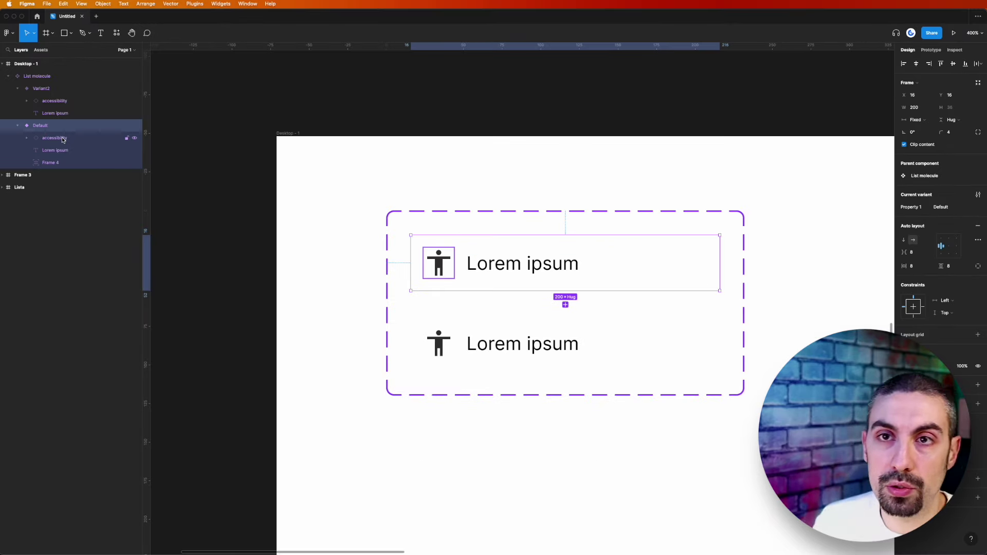
- Rename the light-blue frame to BG and set its height to 36
left_click(52, 162)
double_click(51, 162)
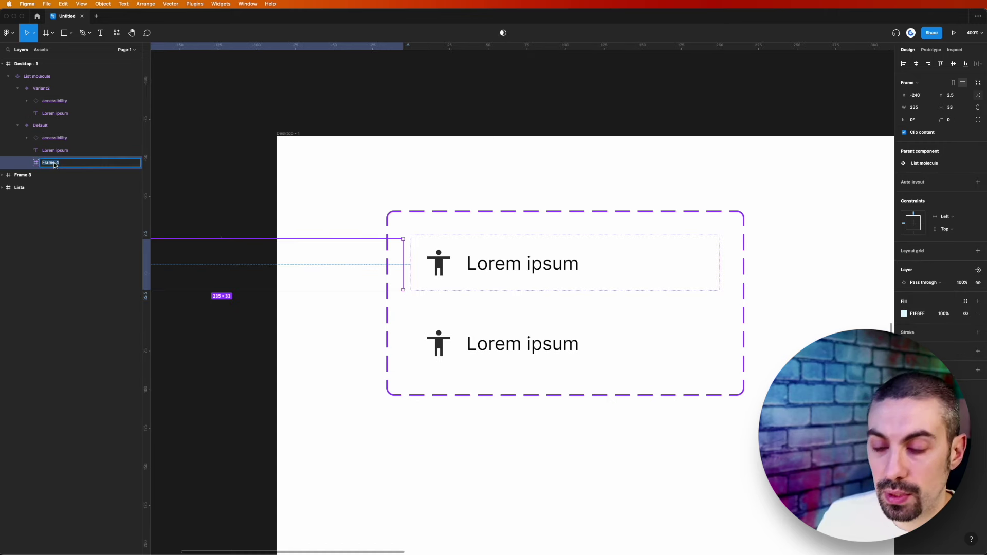
type("BG")
key("Return")
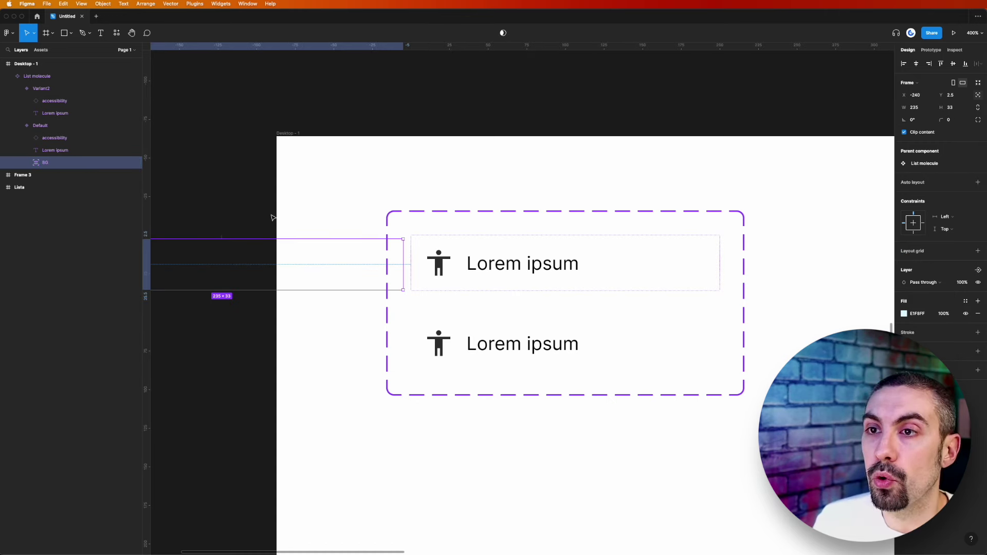
left_click_drag(226, 238, 228, 235)
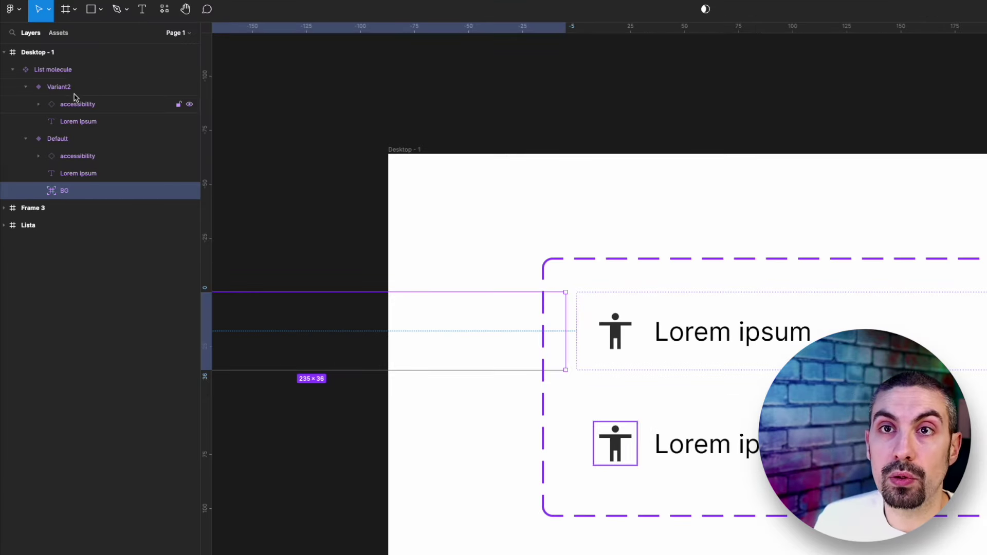
- Give Variant2 a BG filling the row, clip its content, and layer BG behind the icon and text
left_click(72, 91)
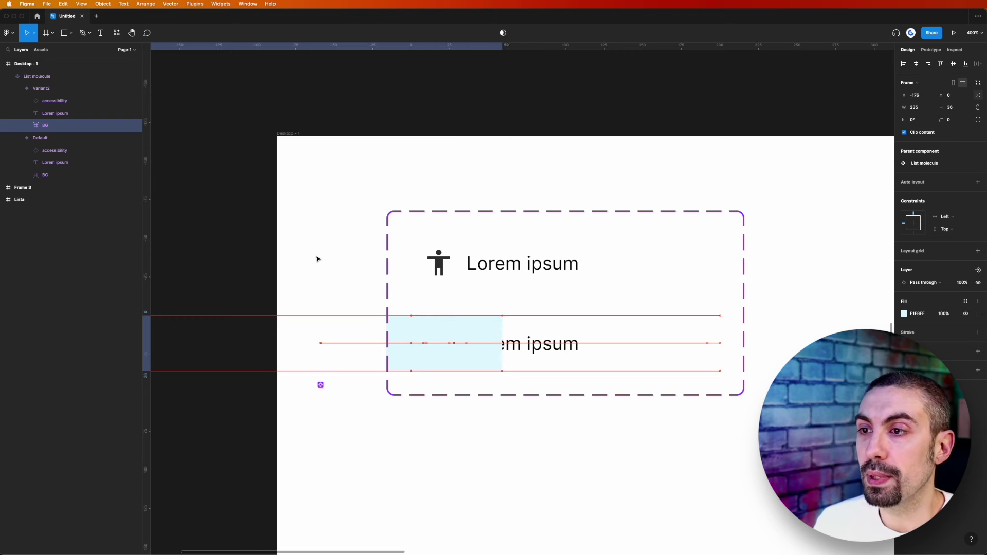
key("shift+Right")
key("shift+Right")
key("shift+Right")
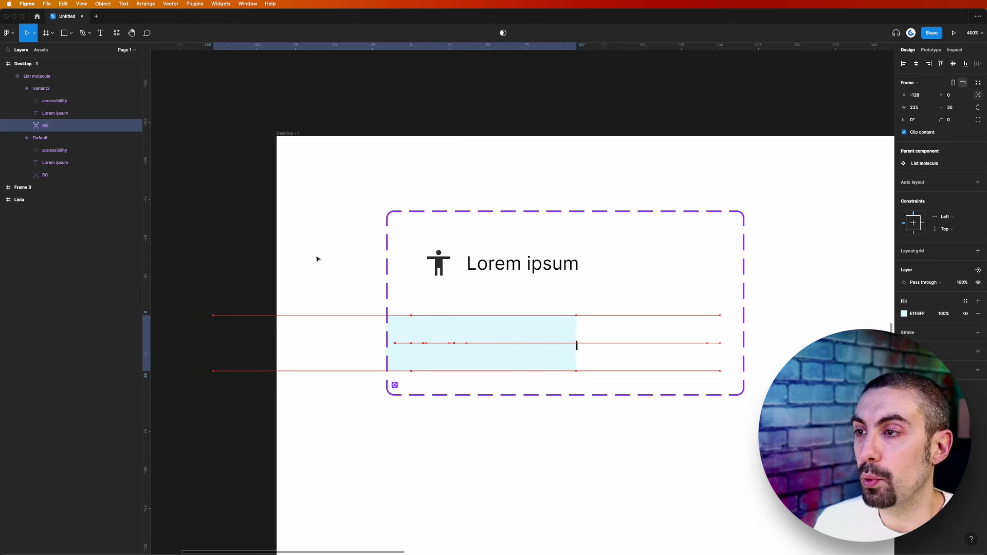
key("shift+Right")
key("shift+Right")
key("shift+Right")
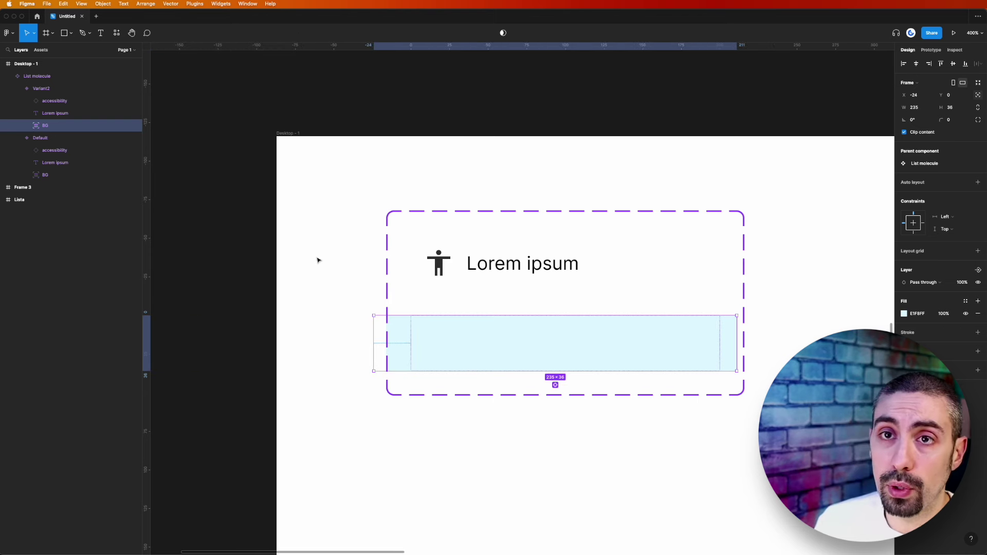
left_click(41, 89)
key("shift+a")
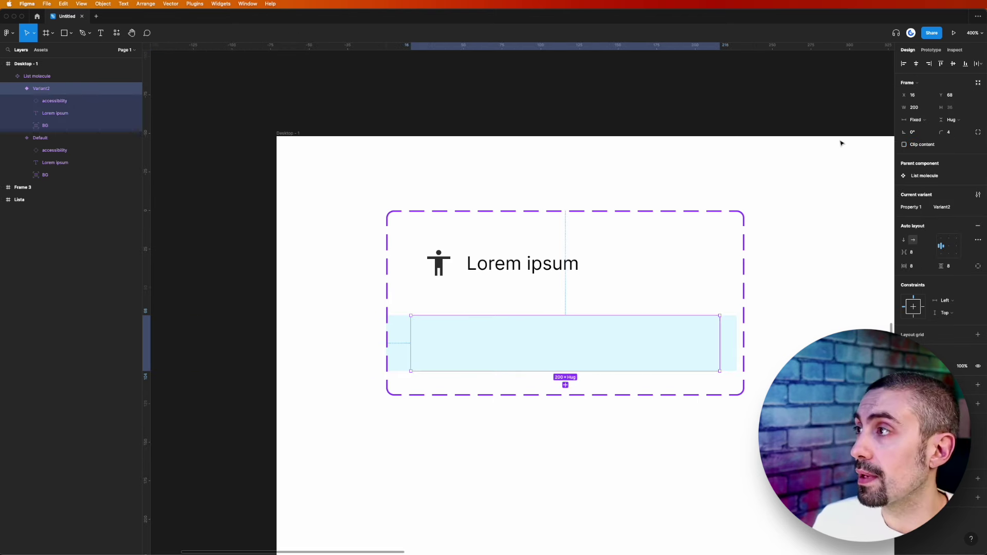
left_click(904, 145)
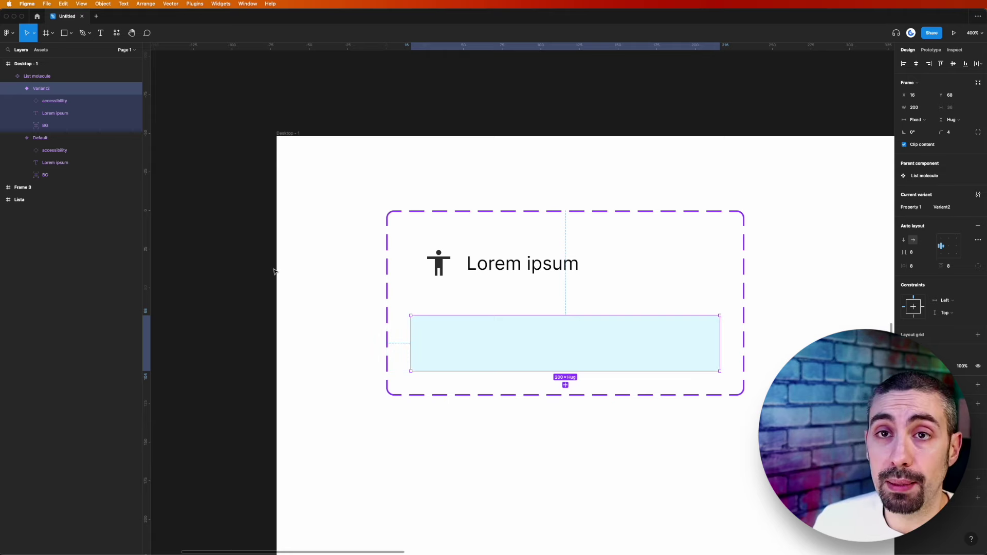
left_click(319, 351)
left_click(45, 125)
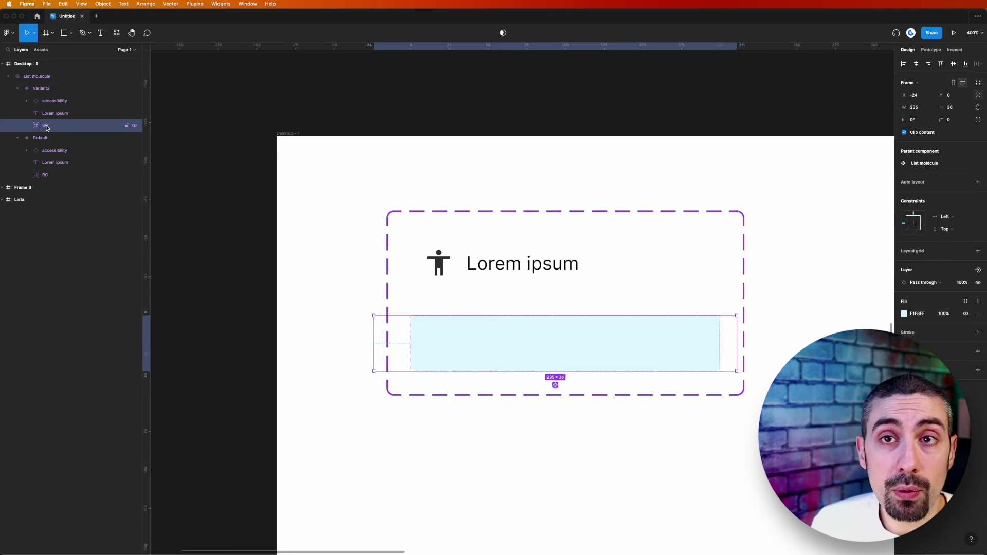
left_click_drag(49, 128, 50, 100)
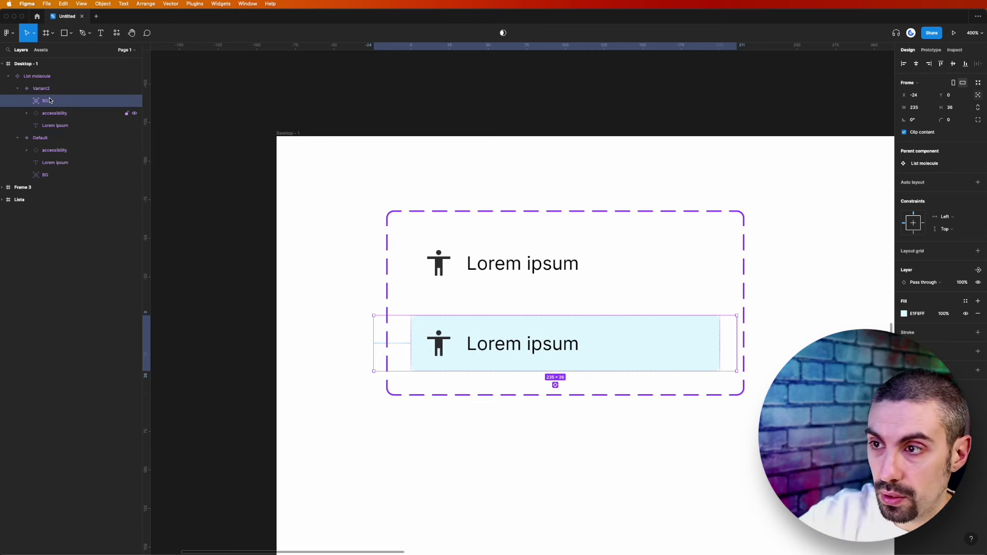
left_click(278, 260)
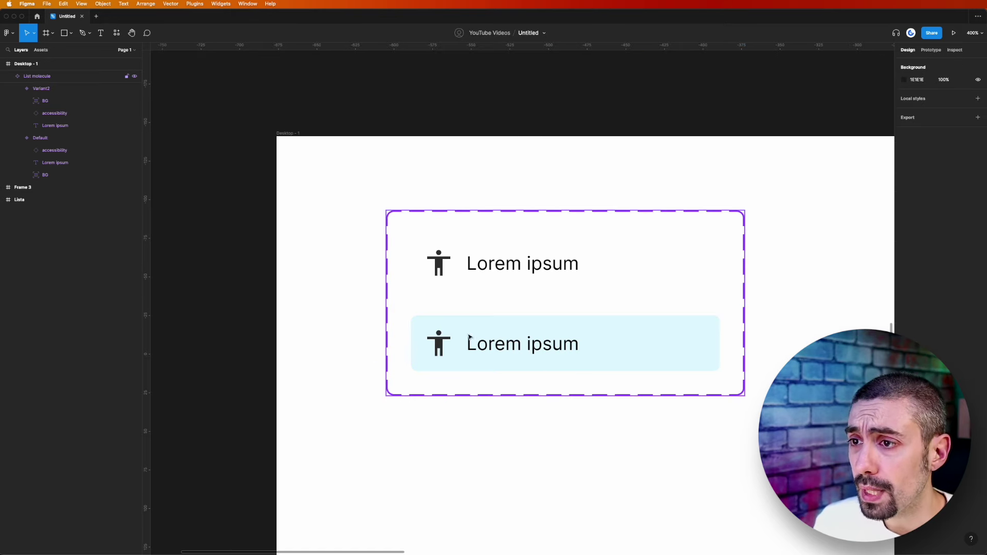
- Recolour Variant2's Lorem ipsum label and accessibility icon to the blue document colour
left_click(510, 344)
mouse_move(77, 100)
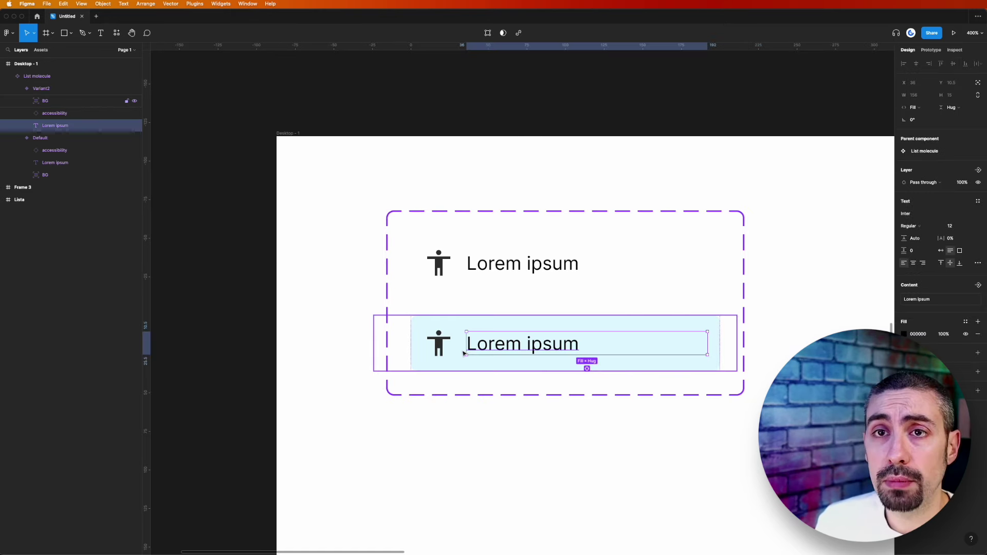
left_click(904, 334)
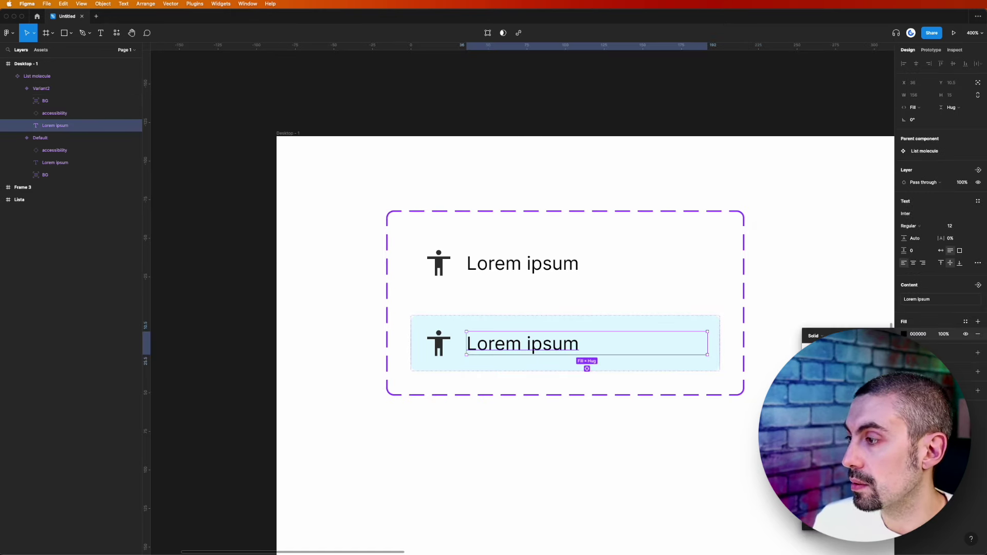
left_click(439, 343)
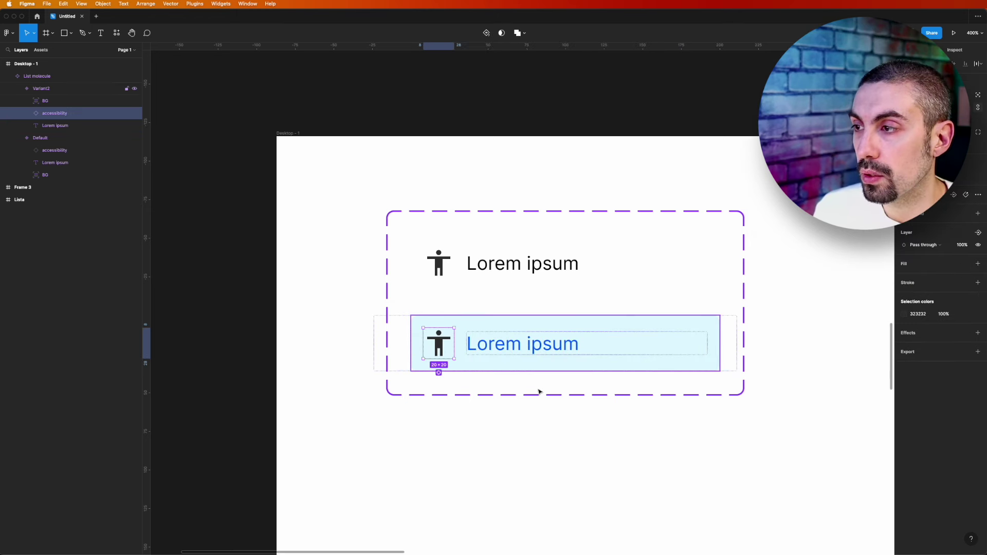
left_click(904, 316)
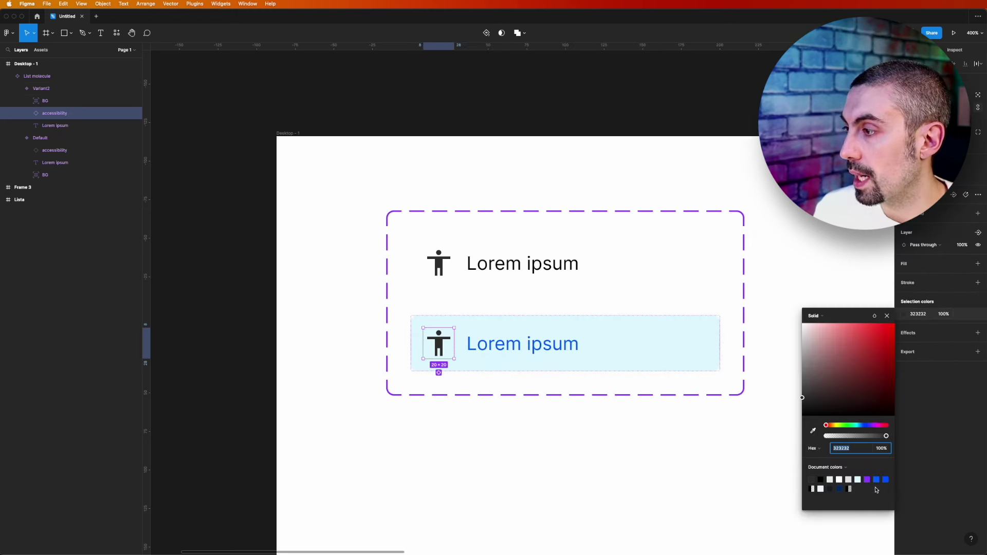
left_click(603, 452)
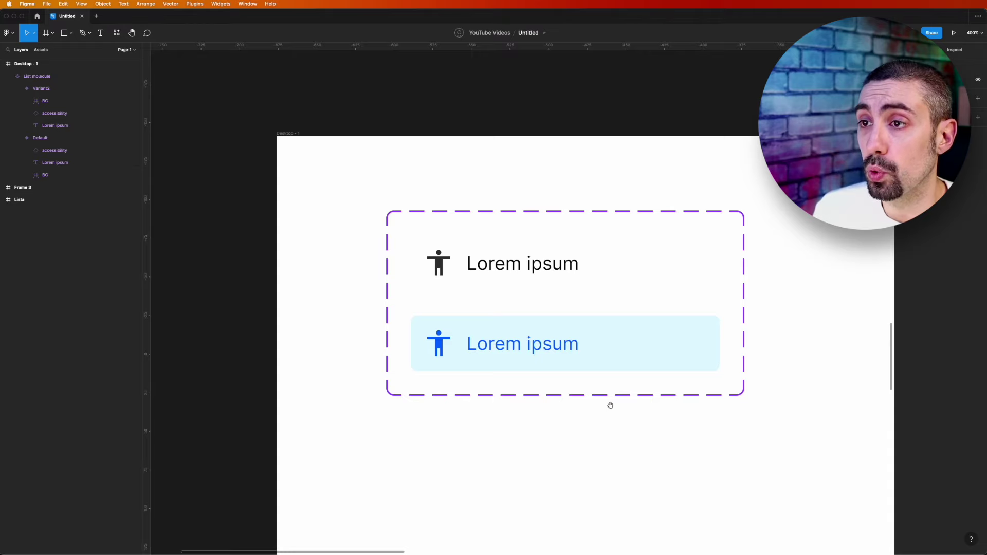
scroll(608, 403, "right", 1)
scroll(608, 403, "up", 1)
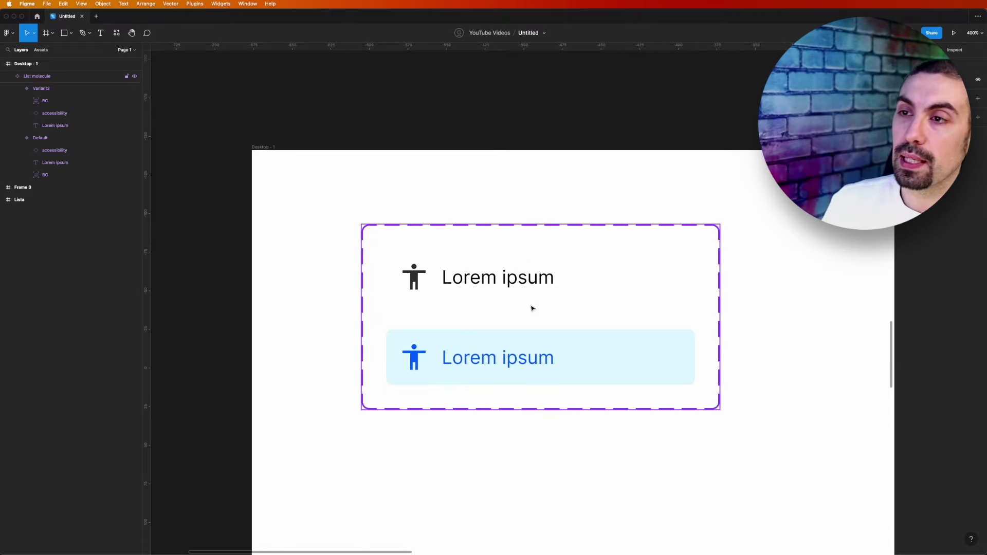
double_click(566, 277)
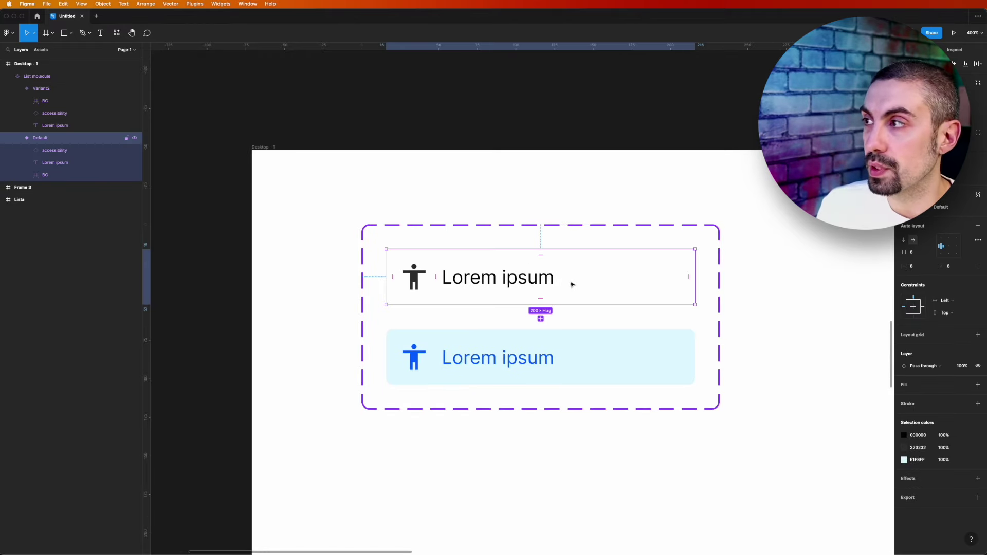
- Rename the second variant's value to Hover
left_click(594, 352)
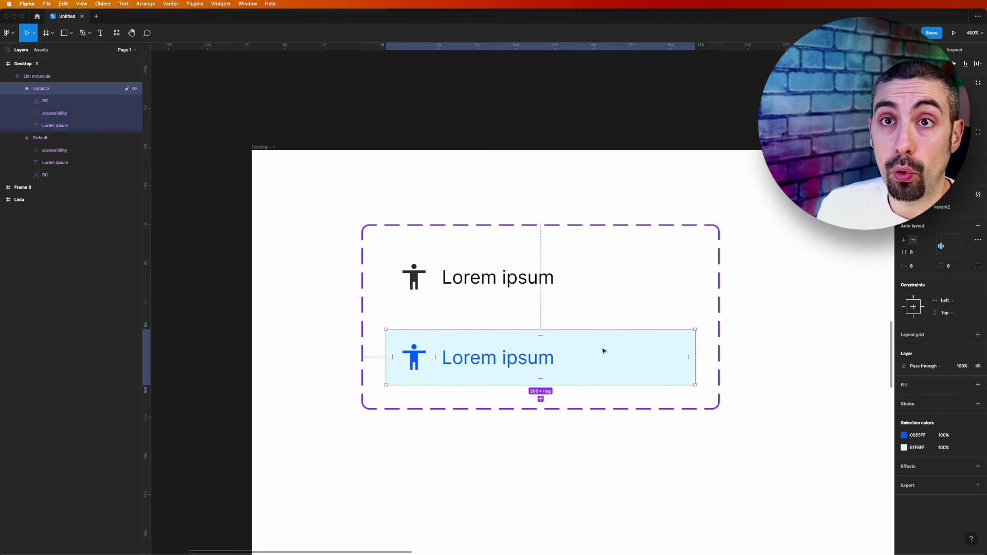
left_click(943, 207)
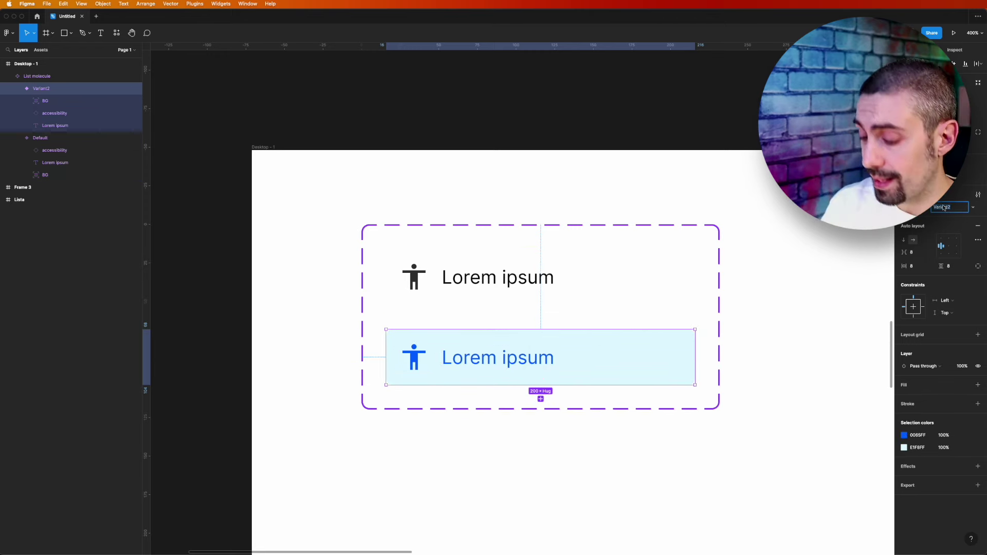
type("Hover")
key("Return")
- Rename the variant property from Property 1 to State
key("Tab")
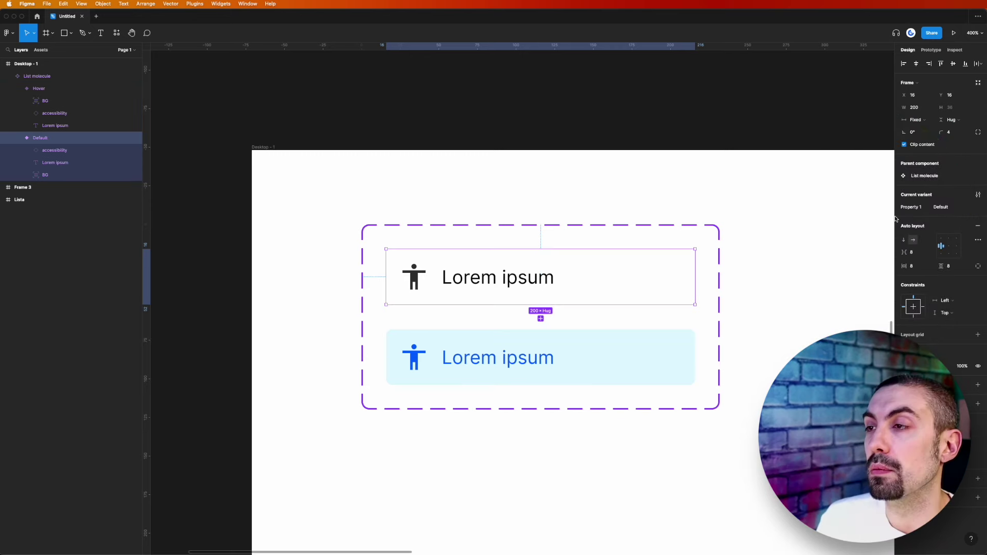
left_click(911, 207)
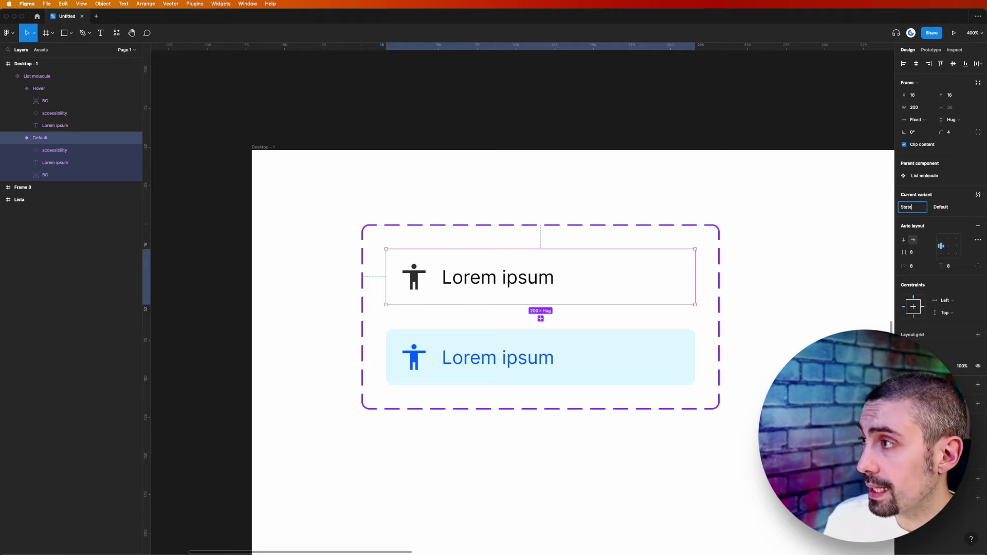
left_click(451, 250)
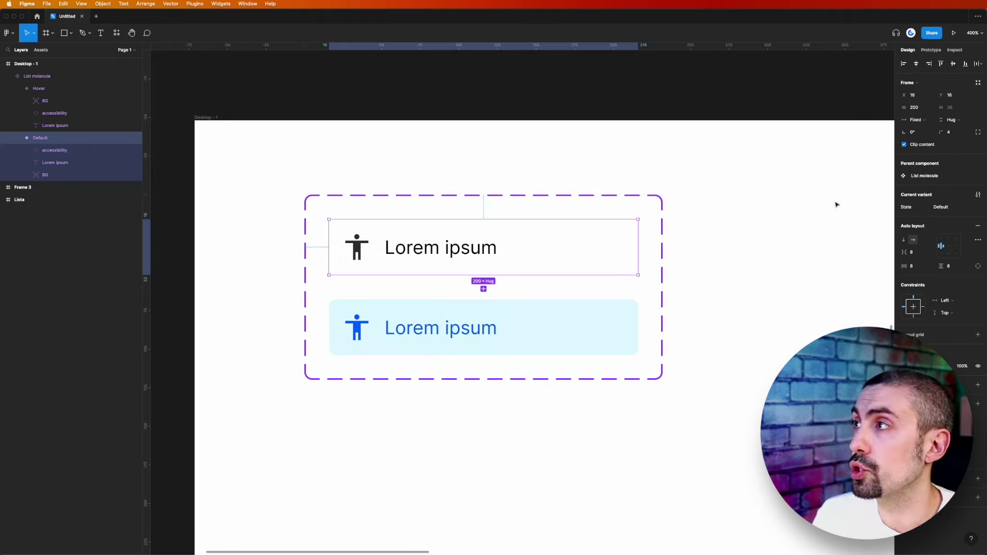
- Add a While hovering interaction on Default that changes State to Hover
left_click(929, 50)
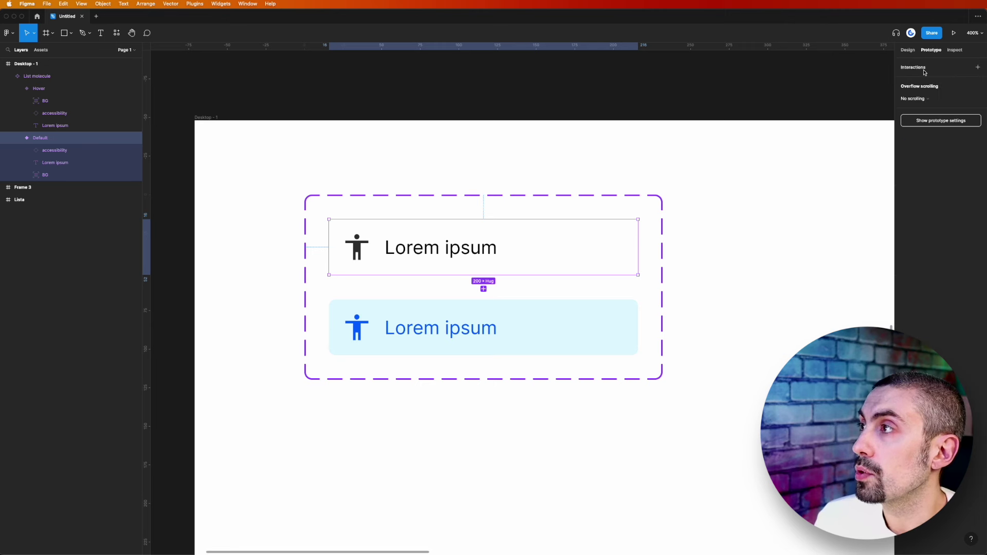
left_click(918, 67)
left_click(907, 79)
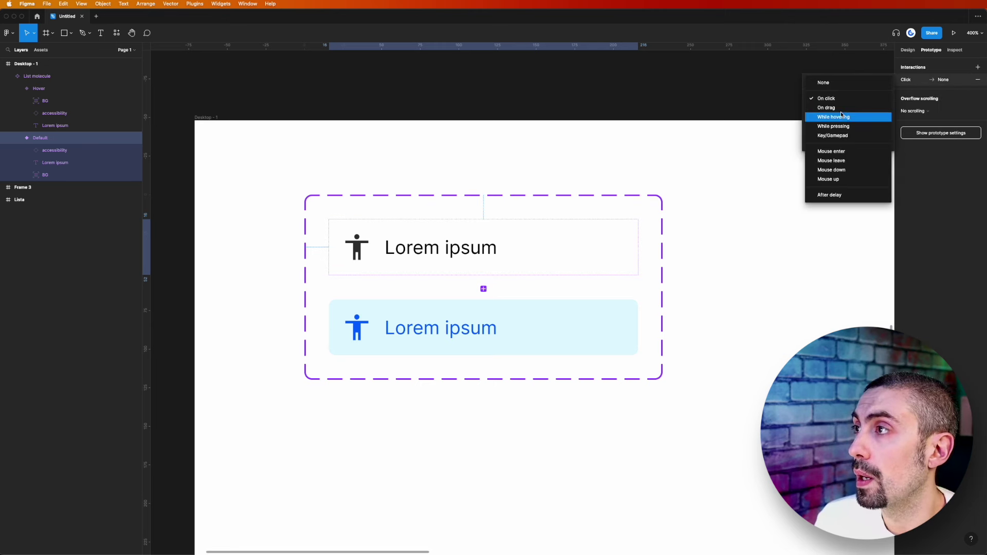
left_click(843, 117)
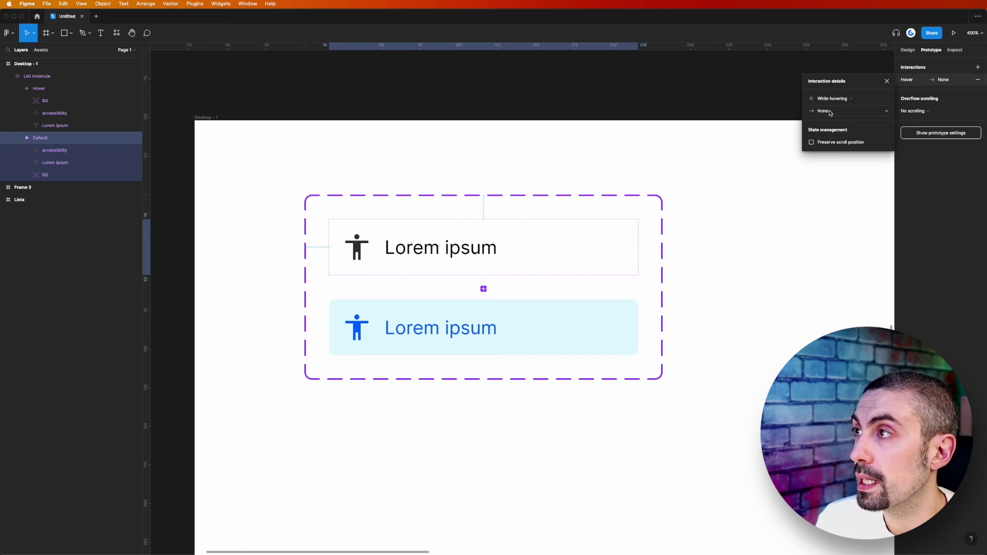
left_click(830, 112)
left_click(834, 134)
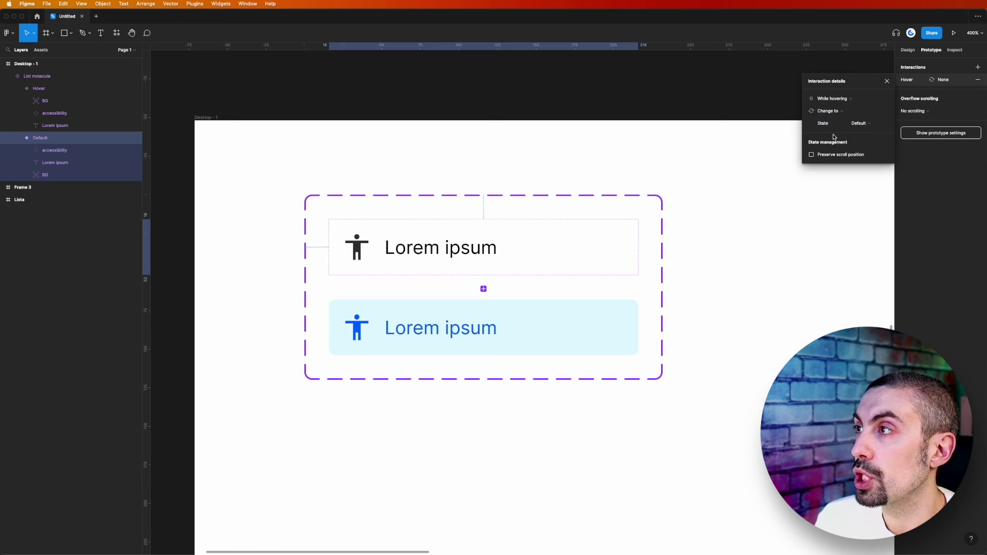
left_click(860, 128)
left_click(865, 136)
- Set the transition to Smart animate with Gentle easing over 360ms
left_click(824, 206)
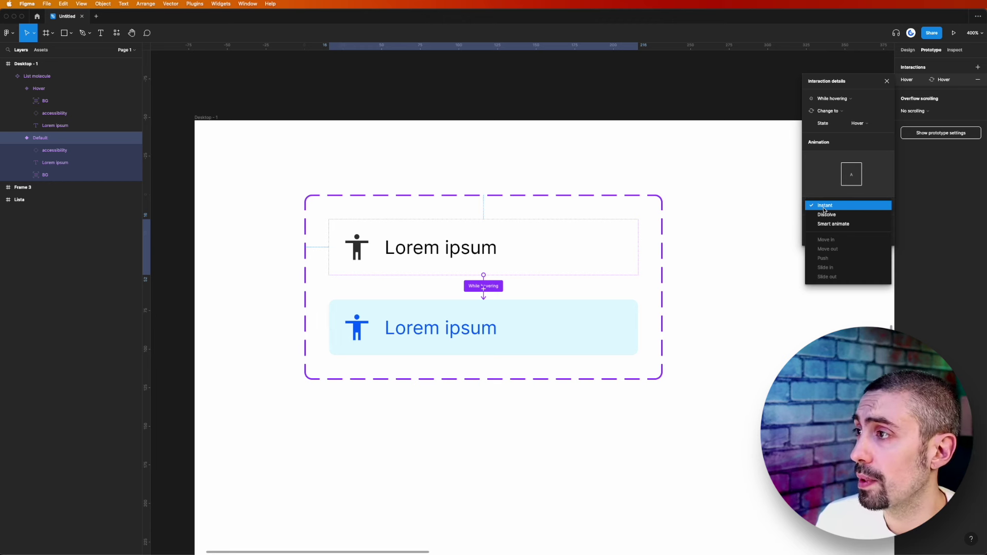
left_click(825, 224)
left_click(827, 219)
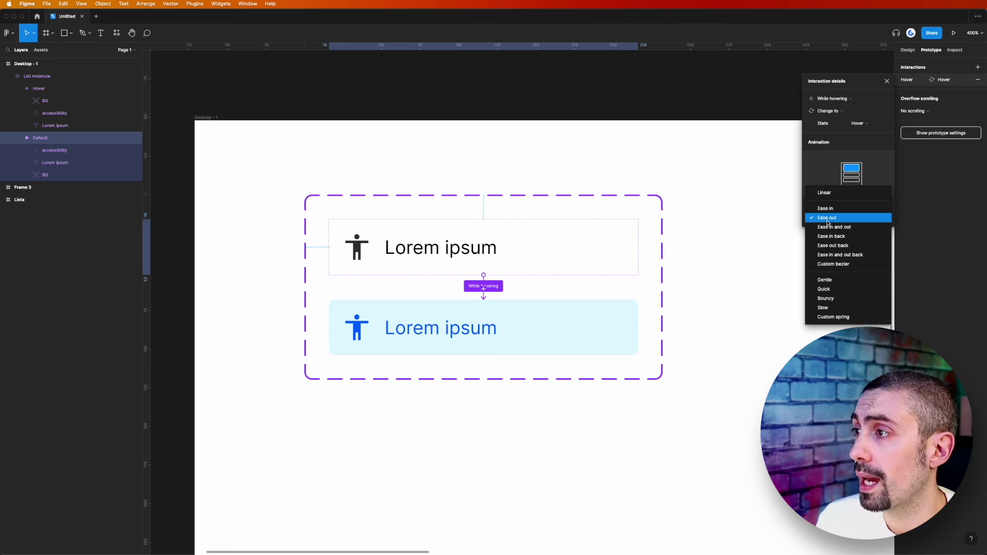
left_click(832, 281)
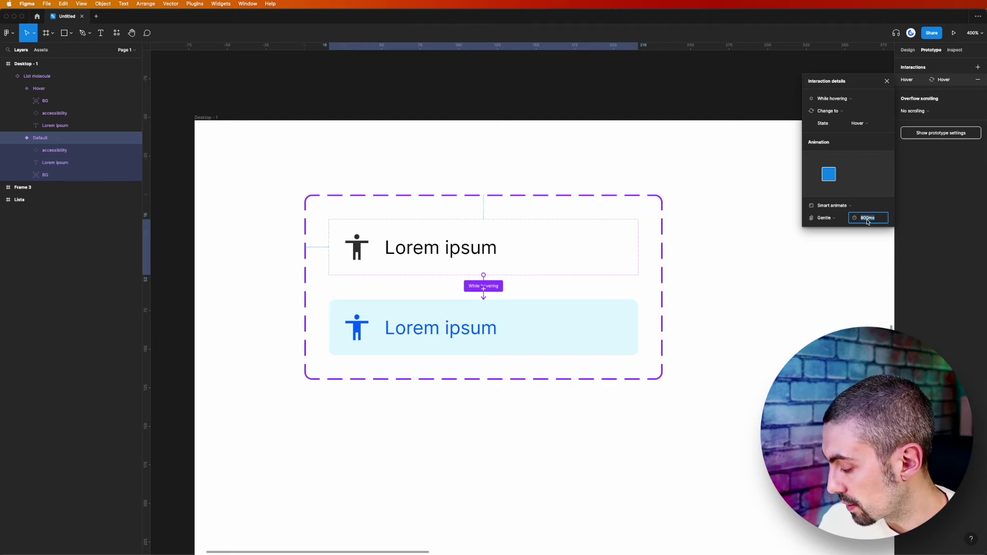
type("360")
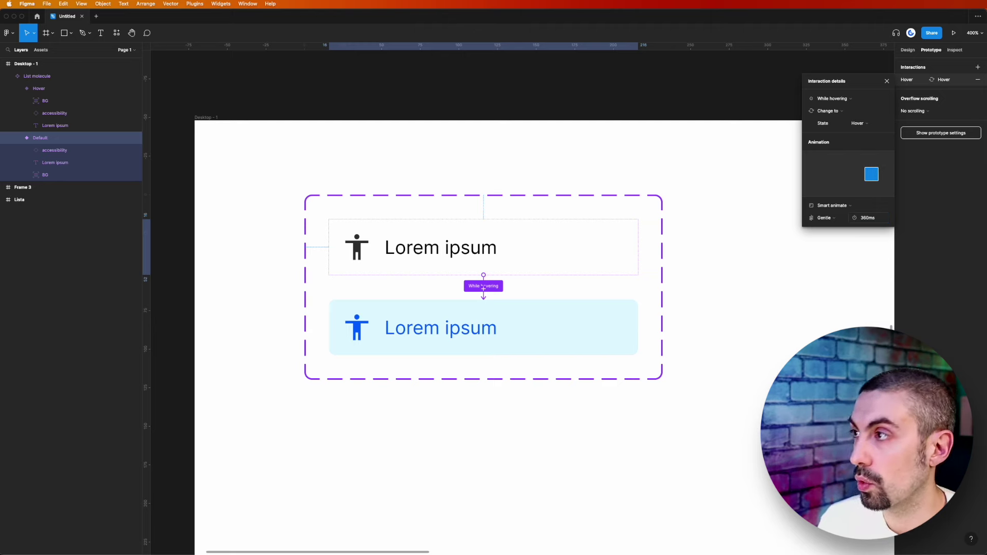
left_click(600, 187)
scroll(600, 187, "right", 5)
- Place a List molecule instance beside the component set and preview its hover in prototype
left_click(268, 253)
left_click_drag(268, 253, 670, 251)
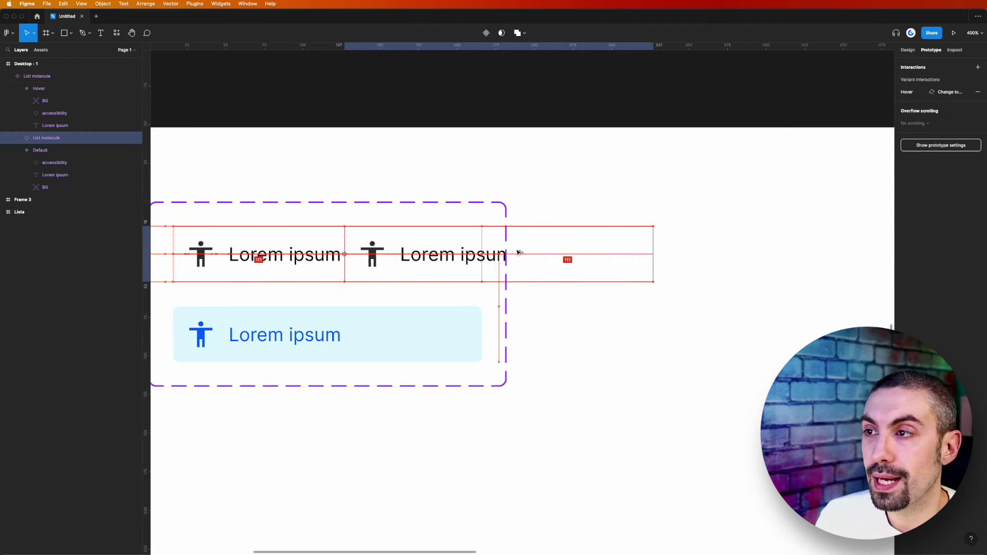
scroll(673, 188, "right", 3)
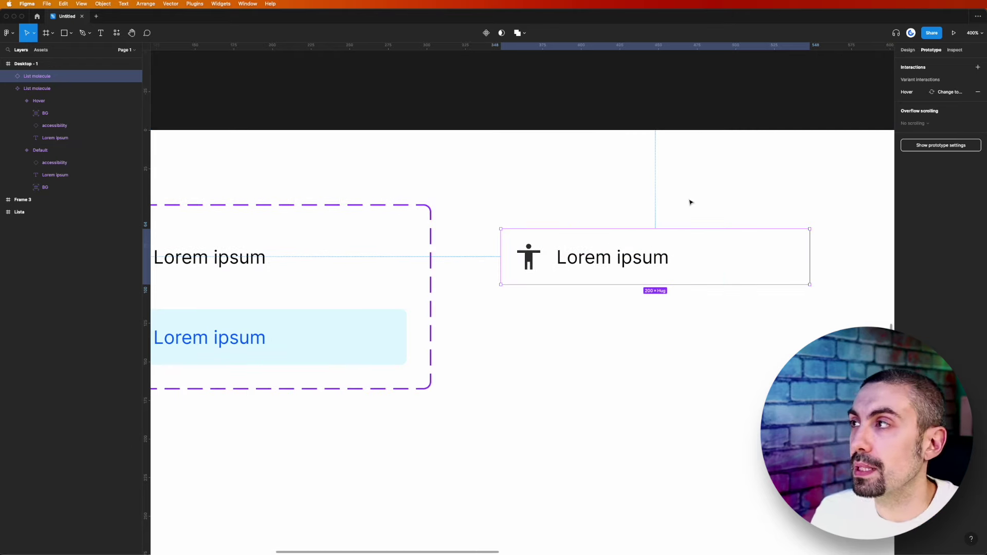
key("super+alt+Return")
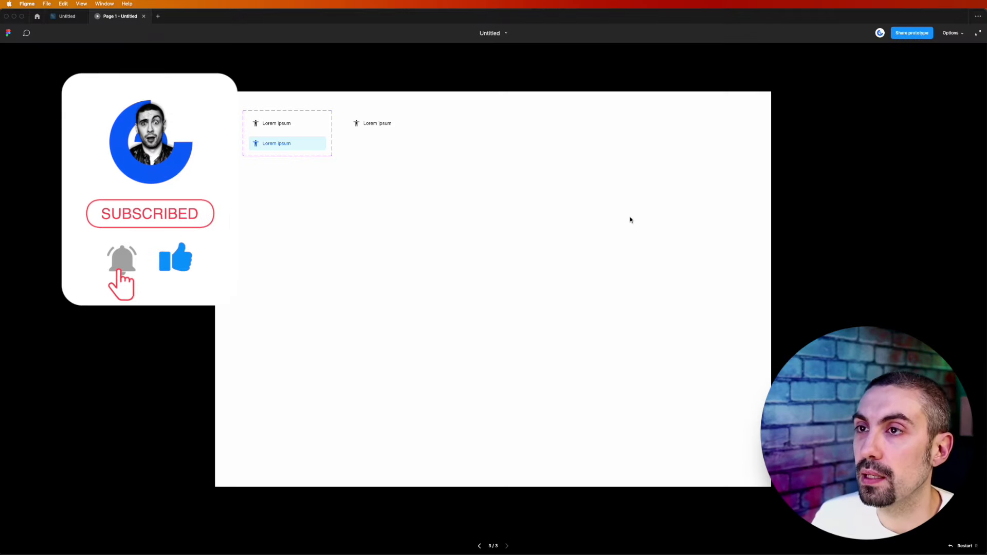
key("z")
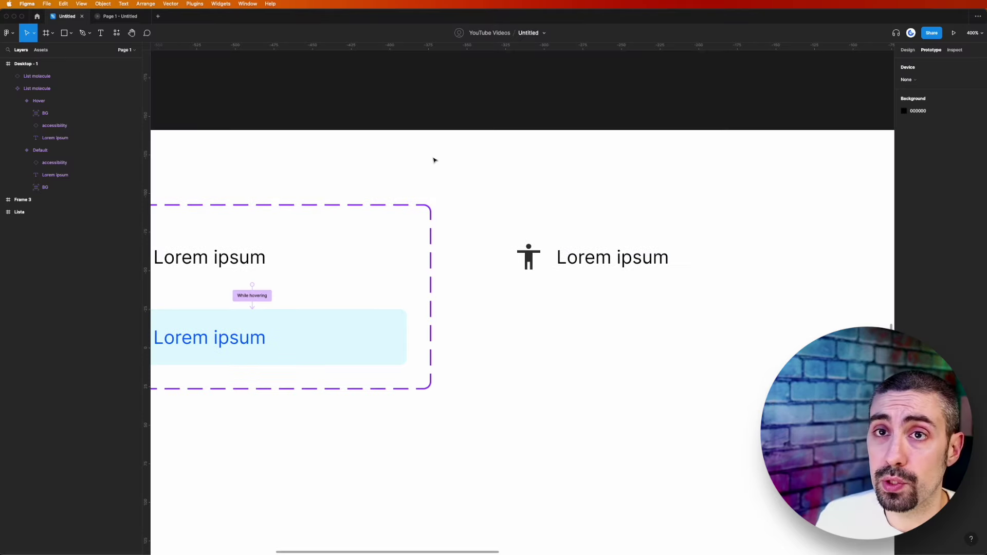
- Move the Default variant's BG layer above the accessibility icon and Lorem ipsum label
left_click(36, 151)
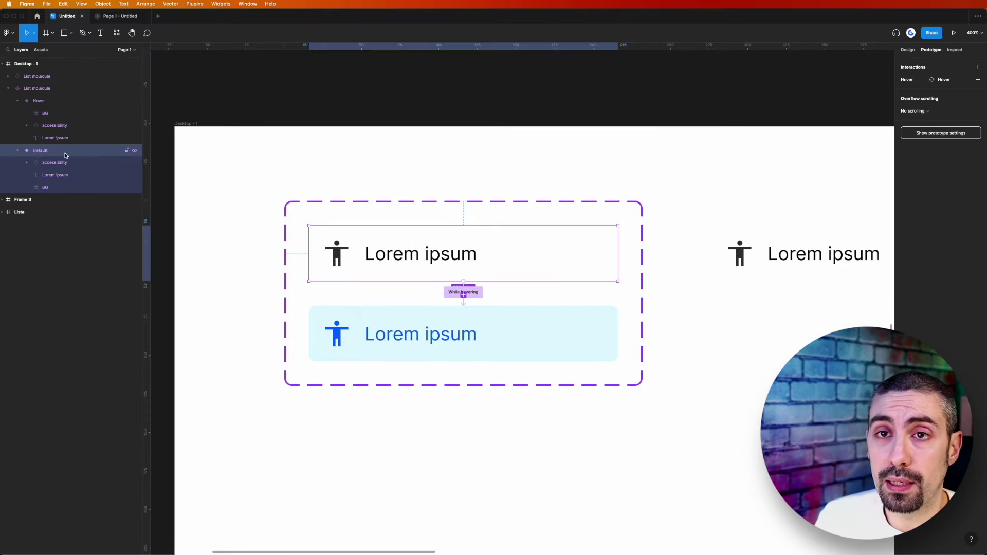
left_click(46, 187)
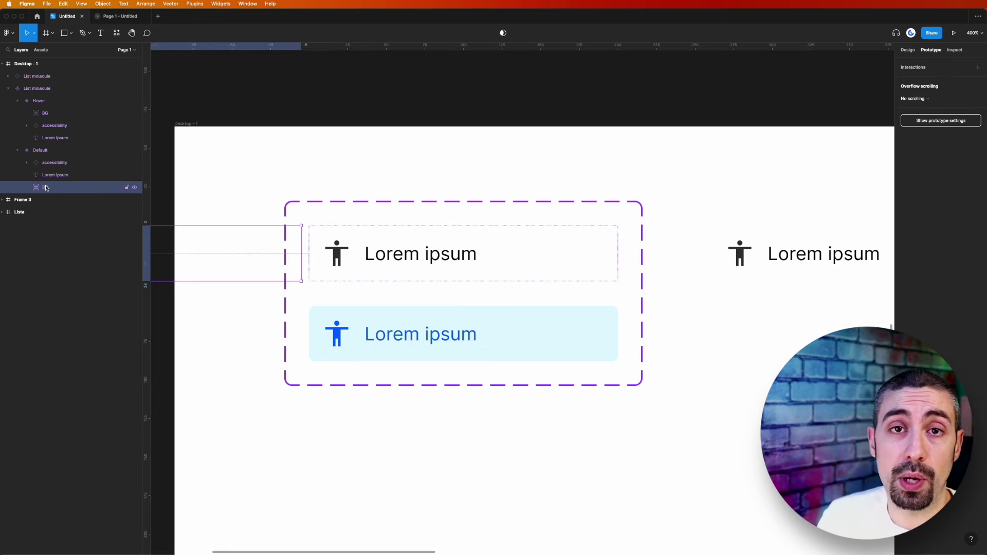
left_click_drag(47, 189, 49, 158)
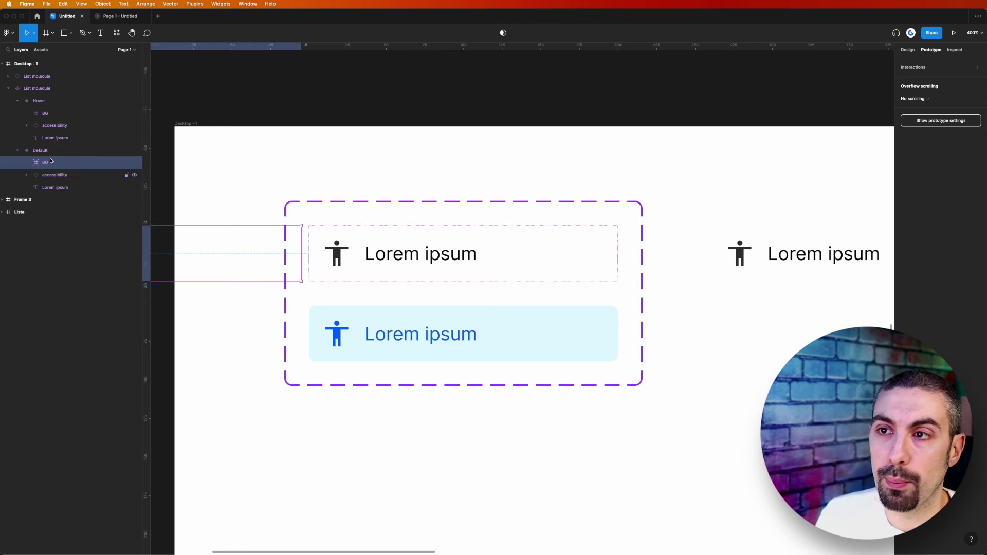
left_click(419, 159)
- Recheck the instance's light-blue hover in the prototype preview, then return to the editor
scroll(439, 161, "right", 2)
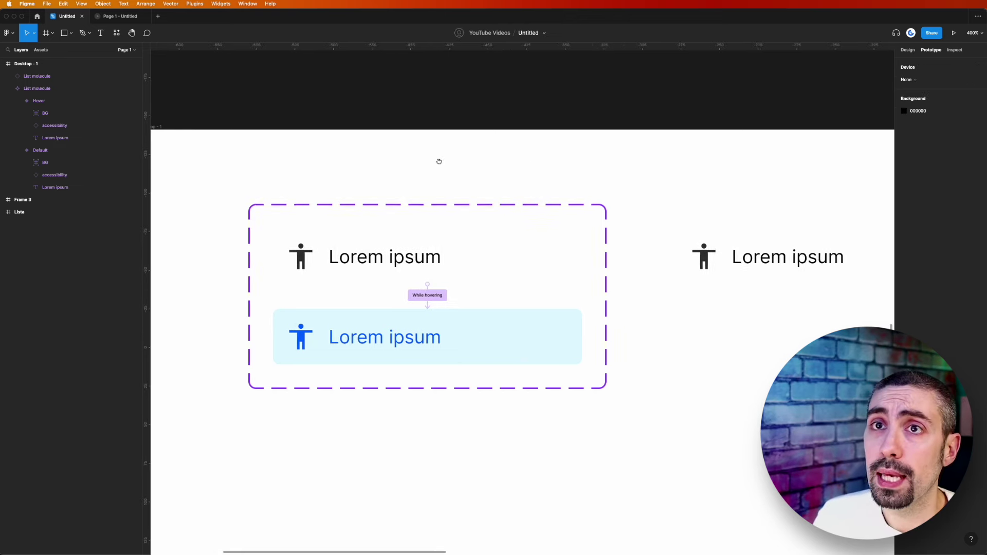
scroll(438, 161, "right", 3)
left_click(127, 17)
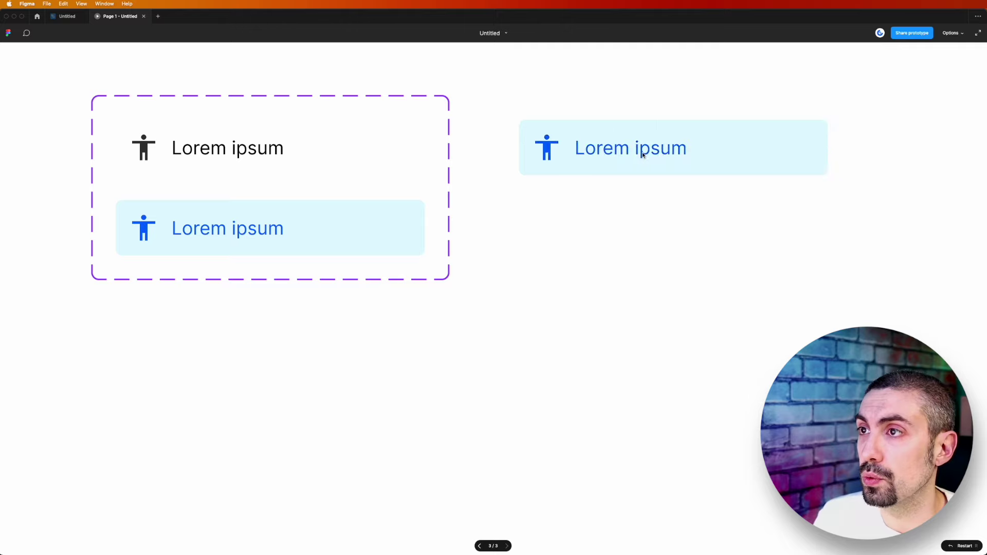
key("ctrl+Tab")
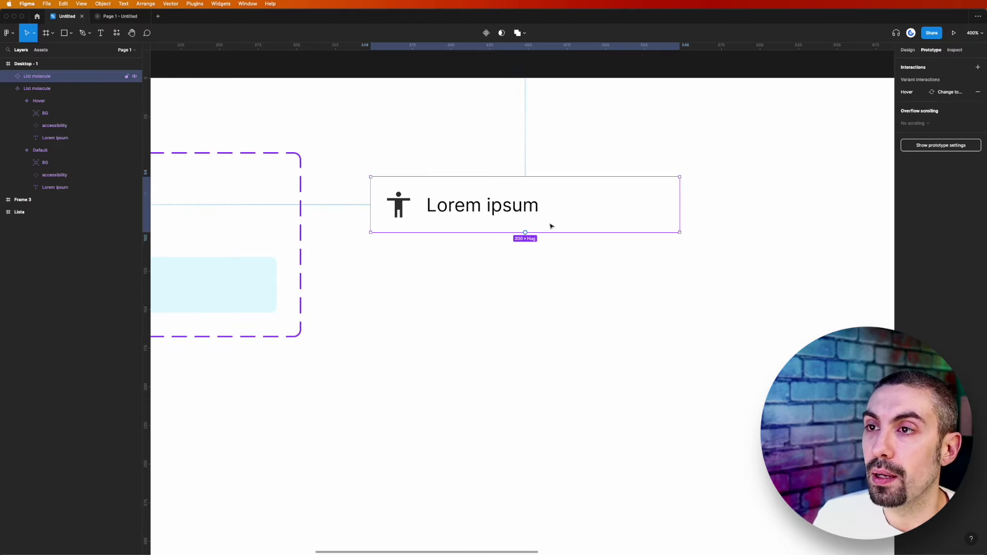
- Wrap the instance in an auto-layout frame named List
key("shift+a")
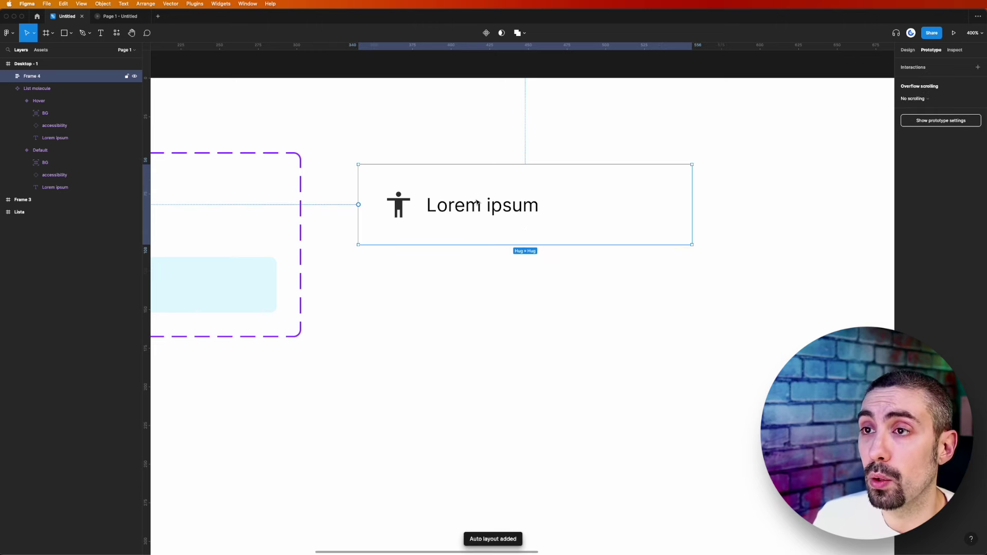
double_click(38, 82)
type("Li")
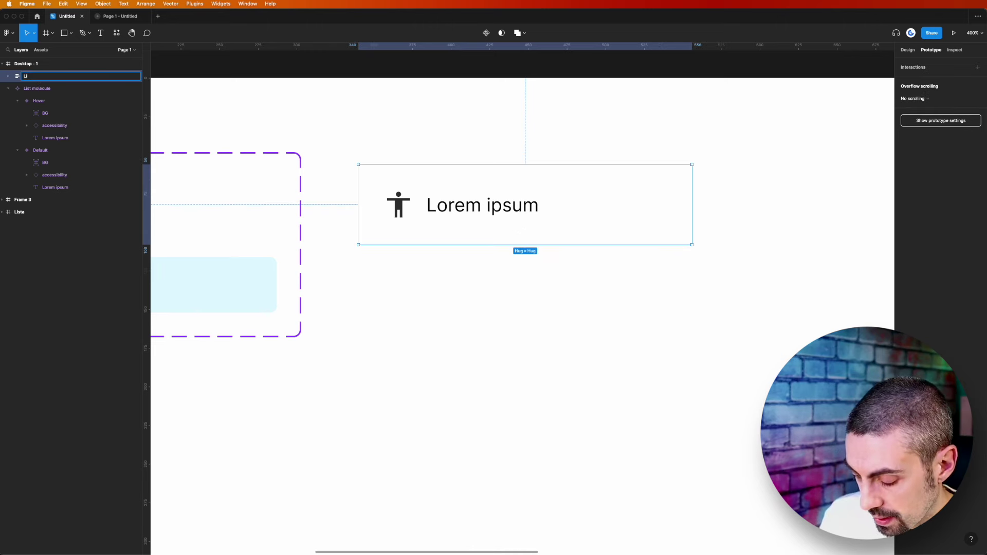
type("st")
left_click(607, 220)
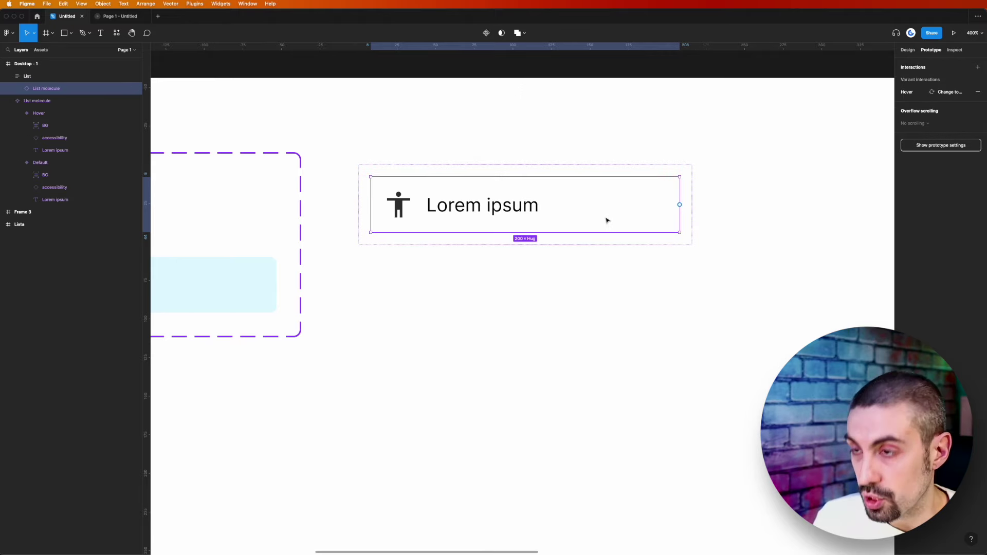
- Duplicate the row into five List molecule items and select the parent List frame
key("ctrl+d")
key("ctrl+d")
key("ctrl+d")
key("ctrl+d")
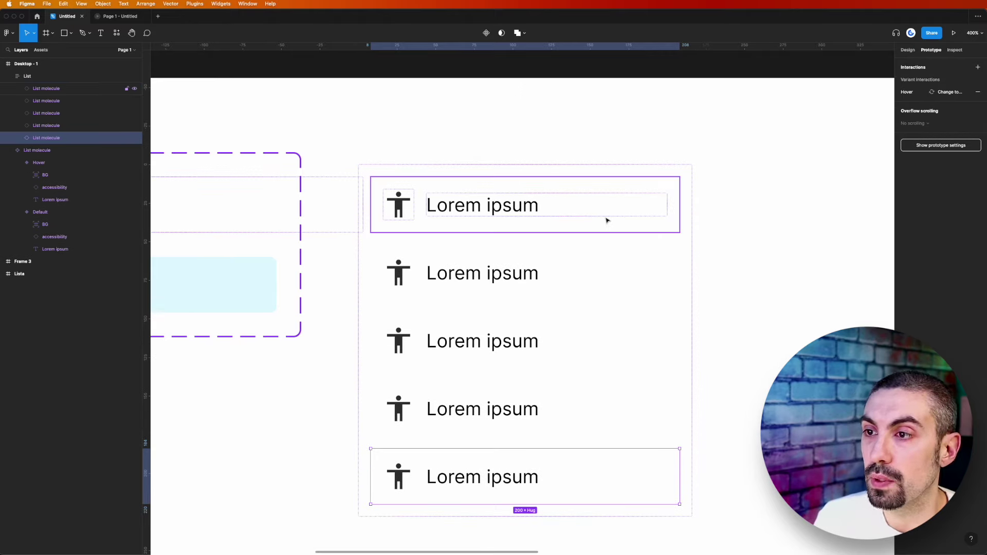
left_click(775, 231)
left_click(688, 226)
left_click(908, 50)
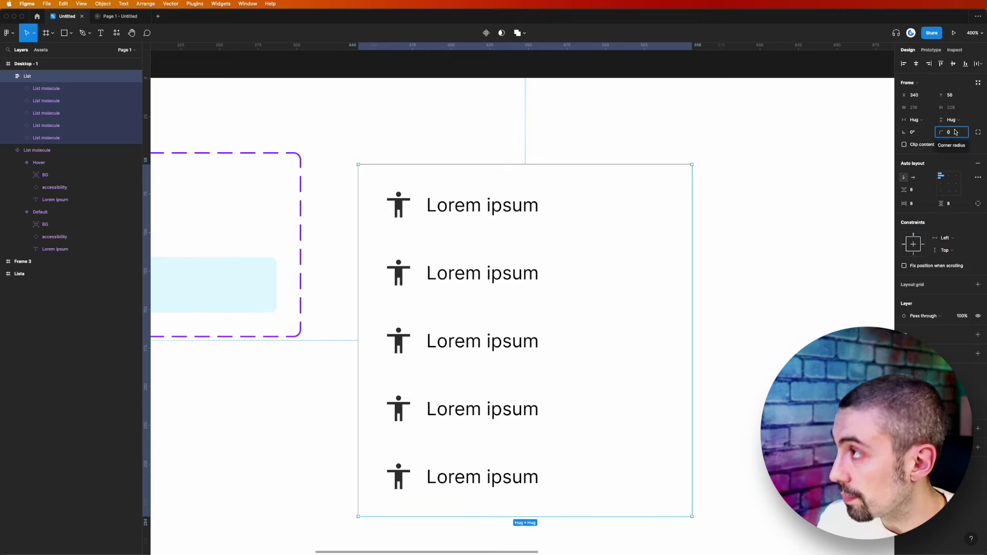
- Give the List frame corner radius 16, item spacing 4, and a Drop shadow
type("16")
key("Return")
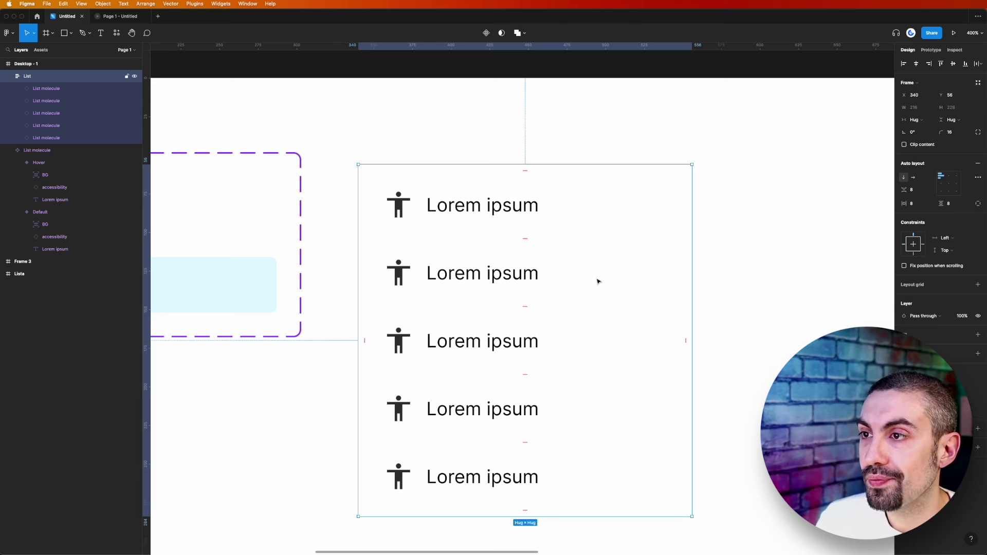
left_click(914, 191)
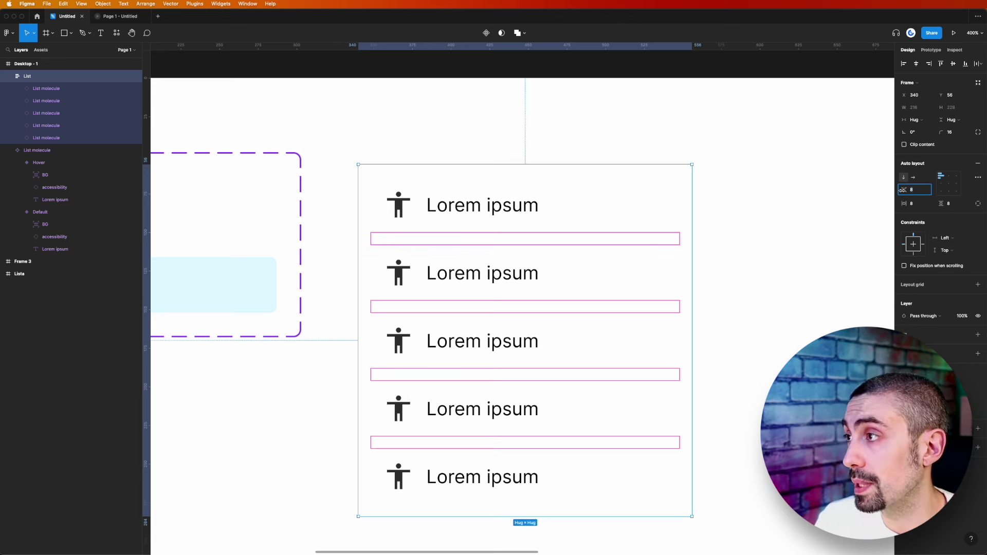
type("4")
key("Return")
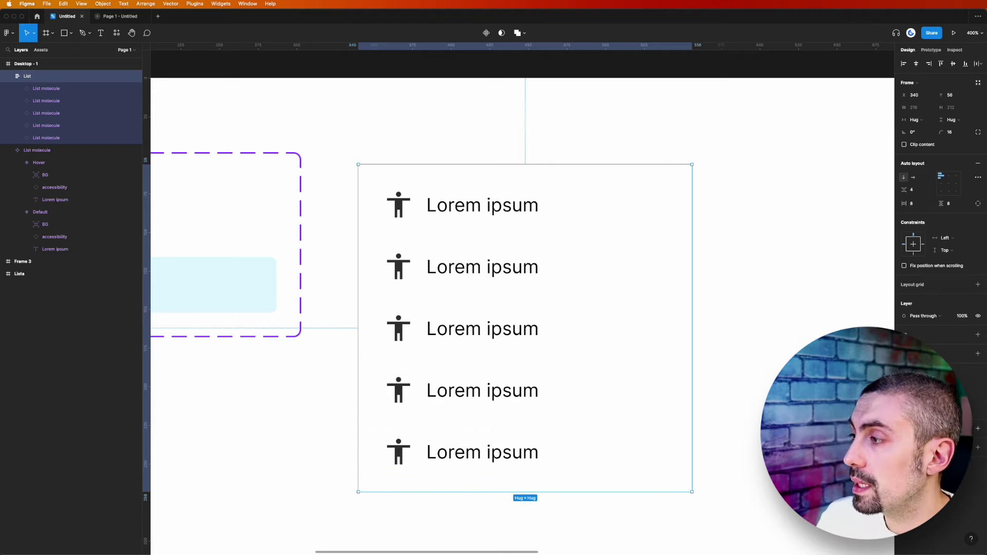
left_click(965, 429)
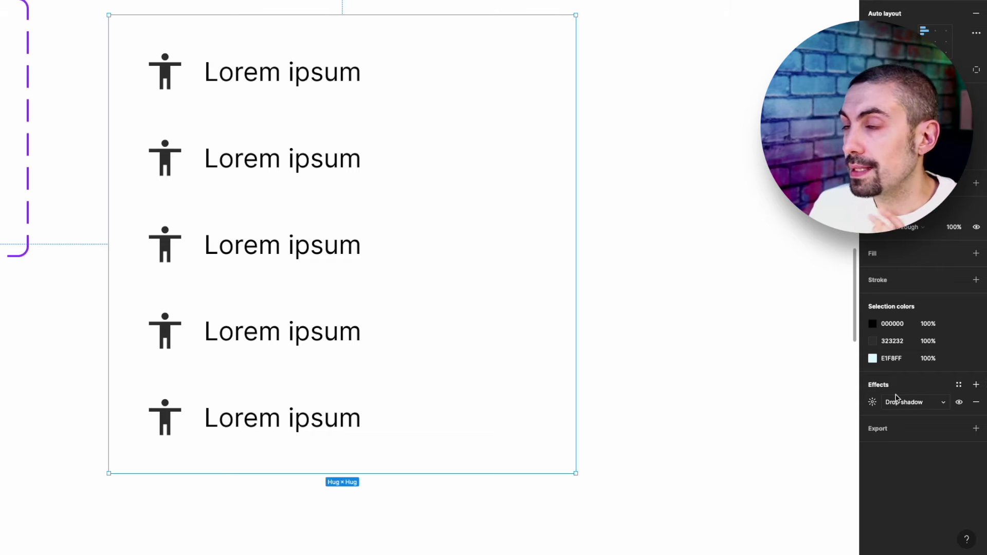
- Add a white FFFFFF fill and set the drop shadow to blur 24, opacity 16%
left_click(976, 254)
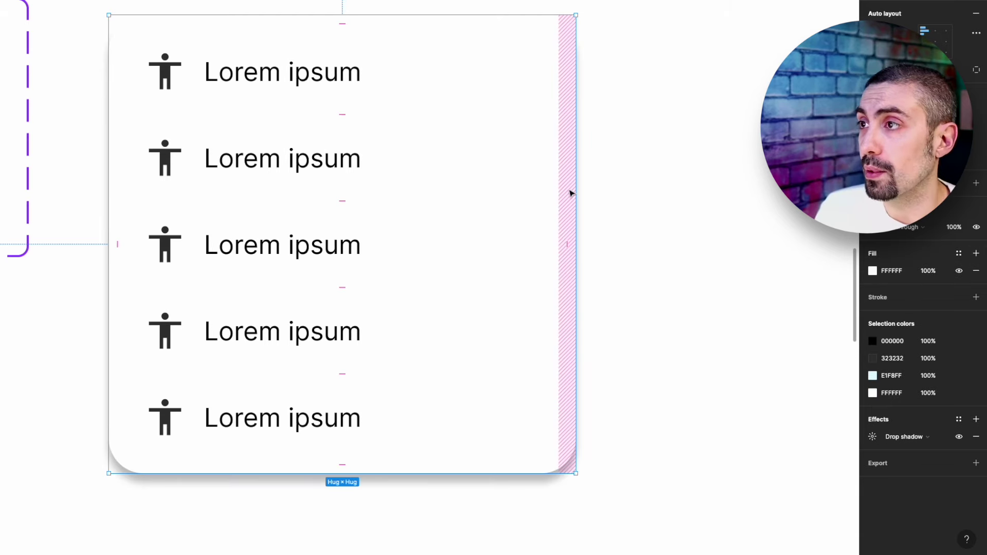
left_click(879, 437)
type("2")
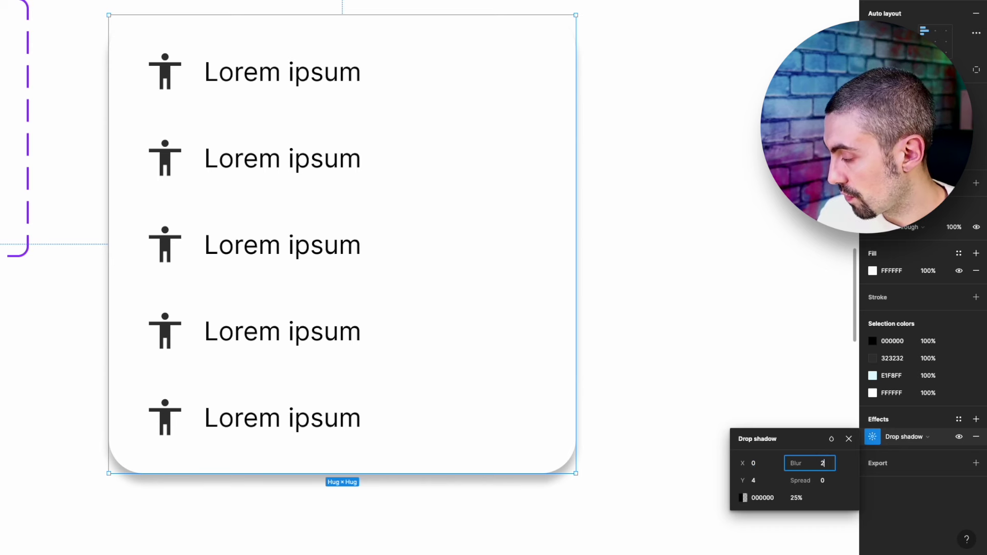
type("4")
key("Tab")
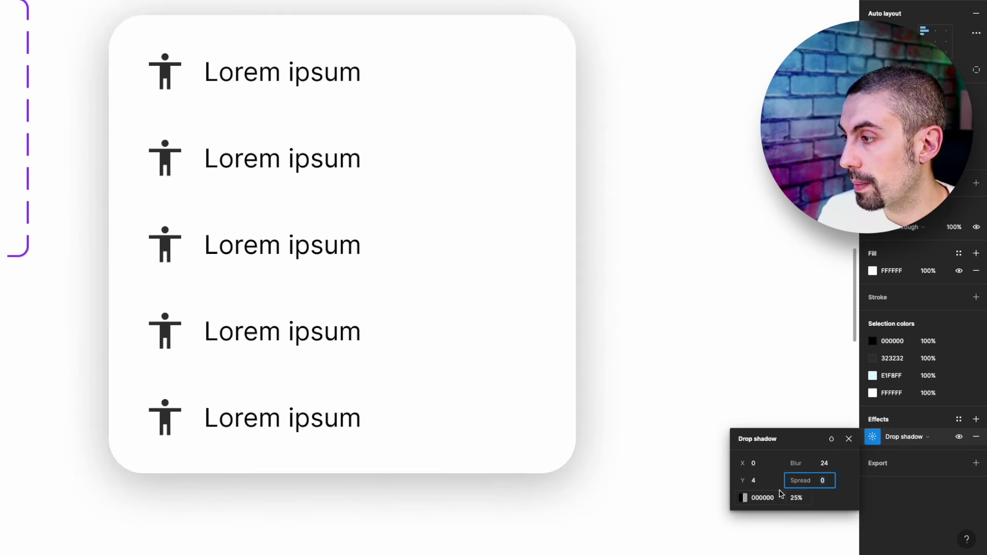
key("Return")
left_click(805, 504)
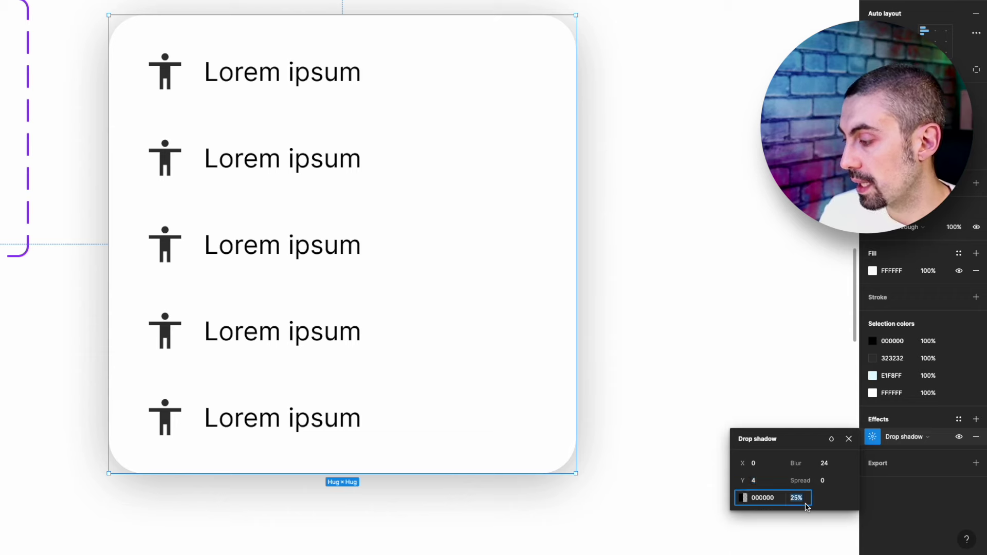
type("16")
key("Return")
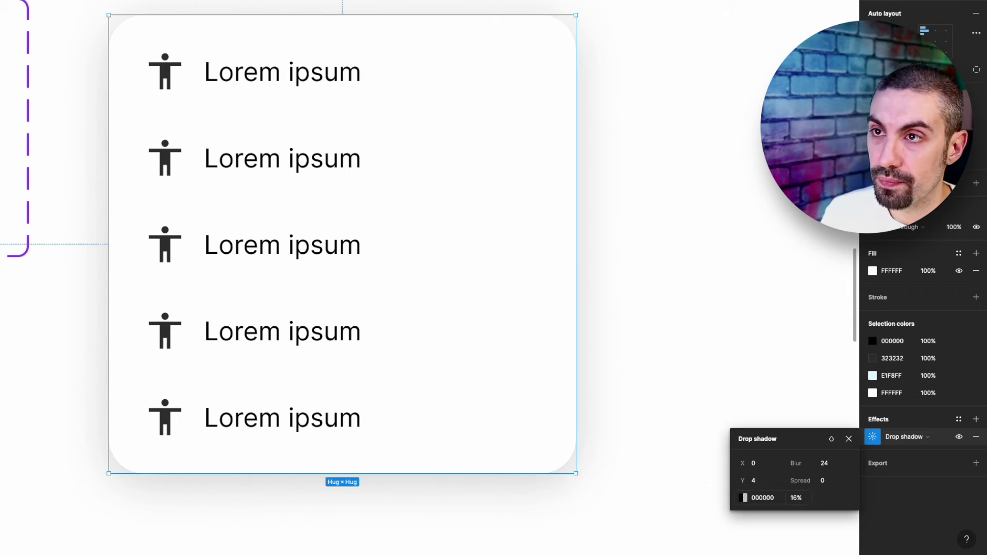
- Add a light grey E7E7E7 stroke to the card and check its hover in prototype
left_click(974, 297)
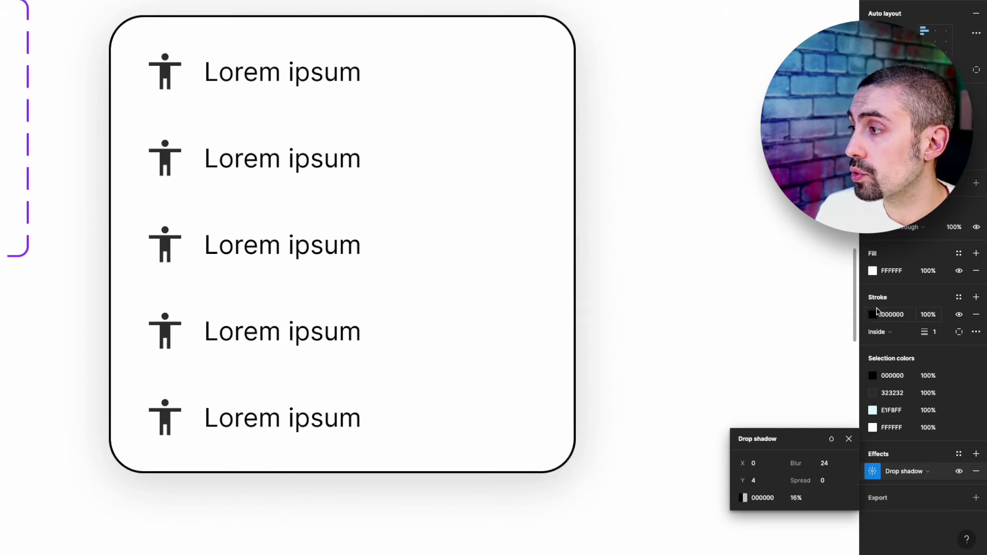
left_click(873, 315)
type("E7E7E7")
key("Return")
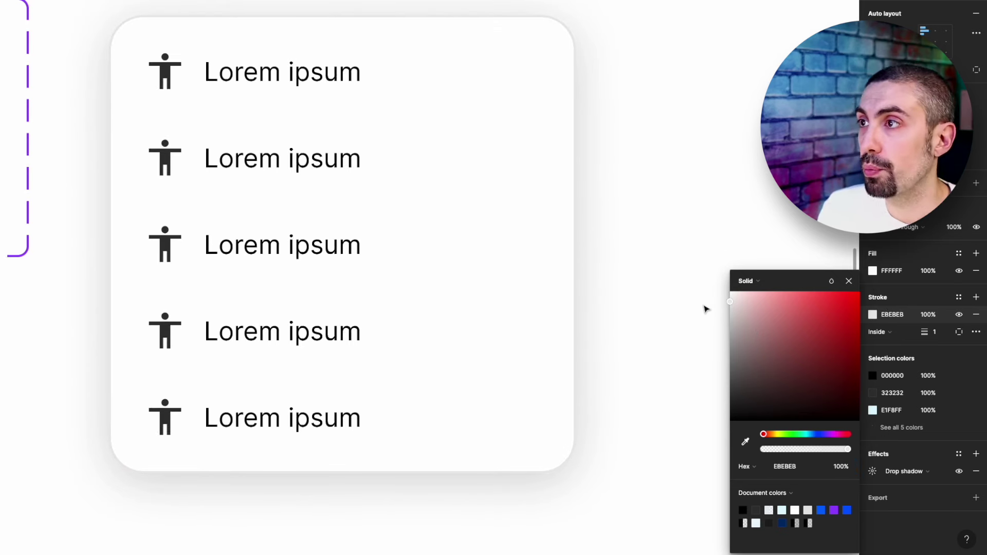
key("ctrl+z")
key("ctrl+z")
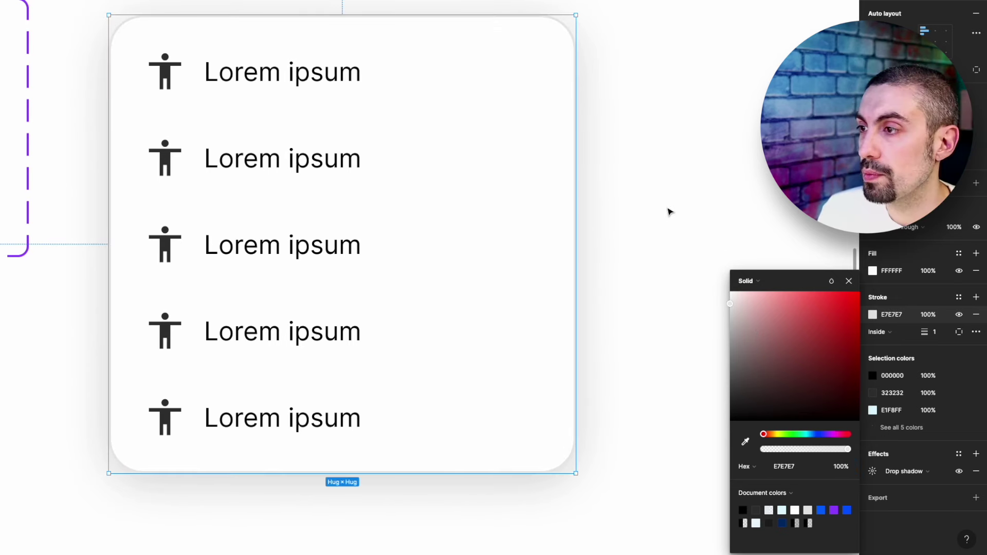
left_click(671, 211)
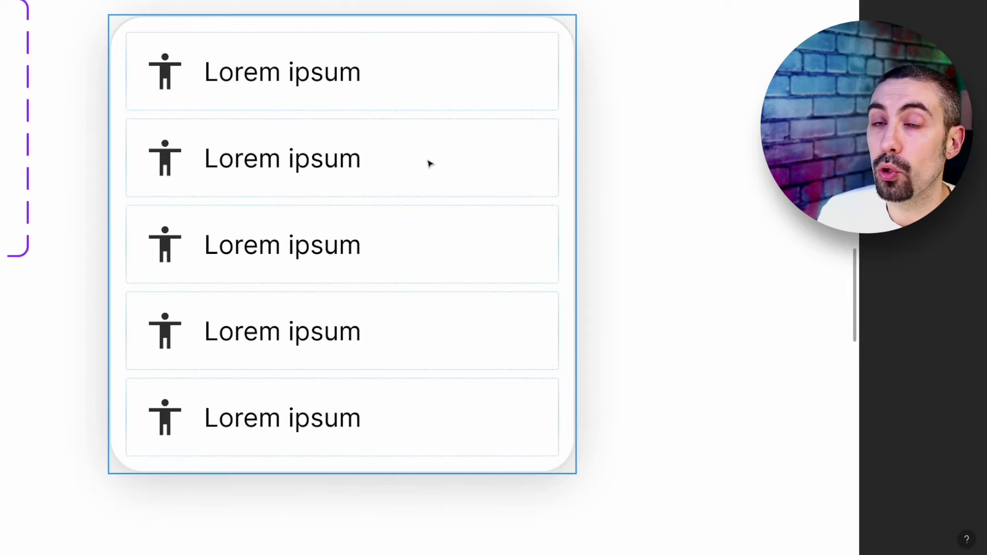
left_click(414, 49)
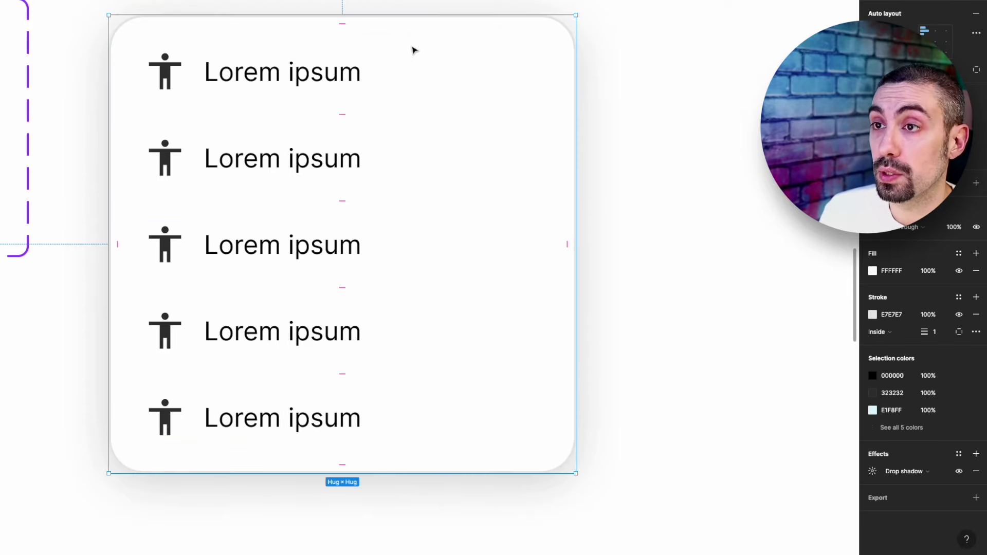
left_click(105, 16)
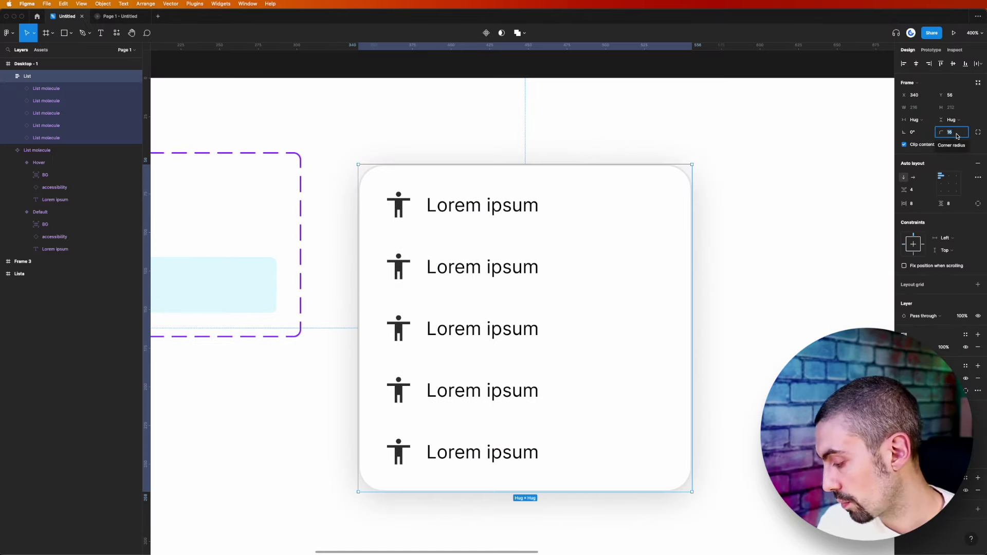
- Apply corner radius 8 to the List frame and reselect it
key("Escape")
left_click(482, 213)
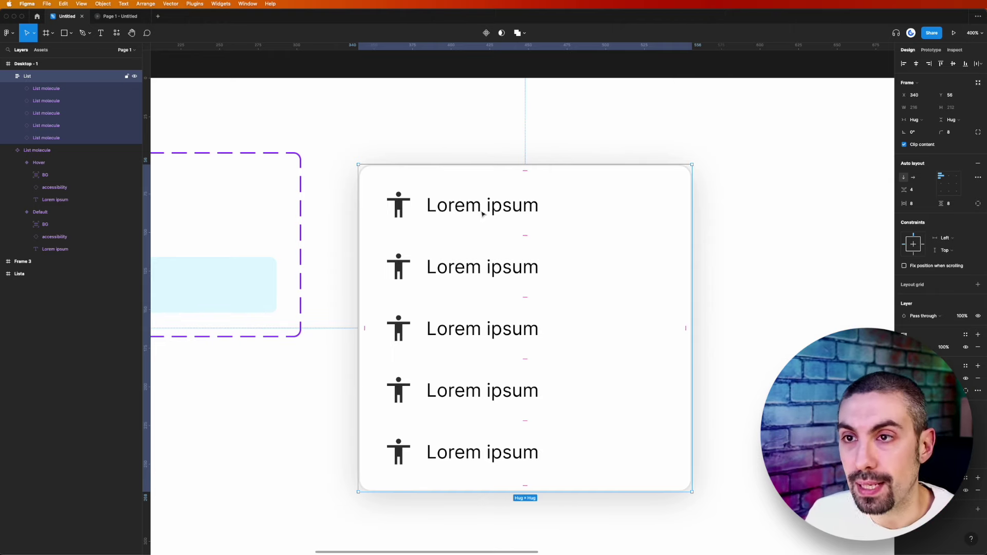
left_click(459, 144)
left_click(457, 210)
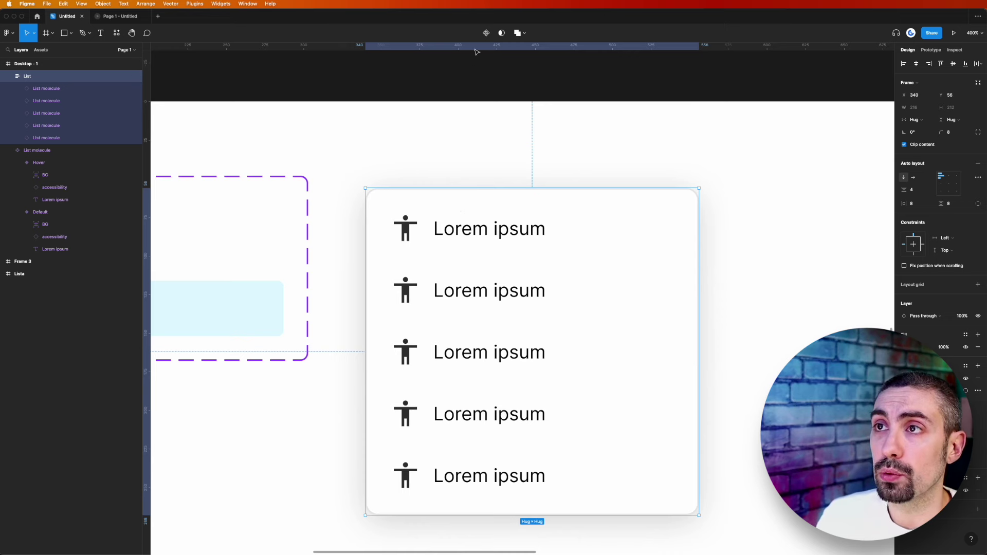
- Select all five List molecule rows together
left_click(593, 240)
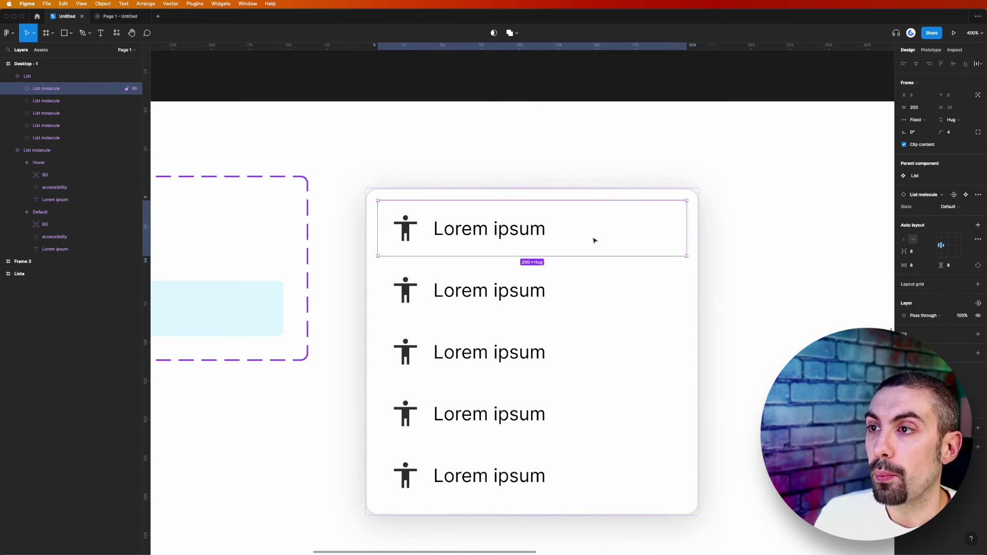
left_click(590, 304, "shift")
left_click(590, 360, "shift")
left_click(590, 414, "shift")
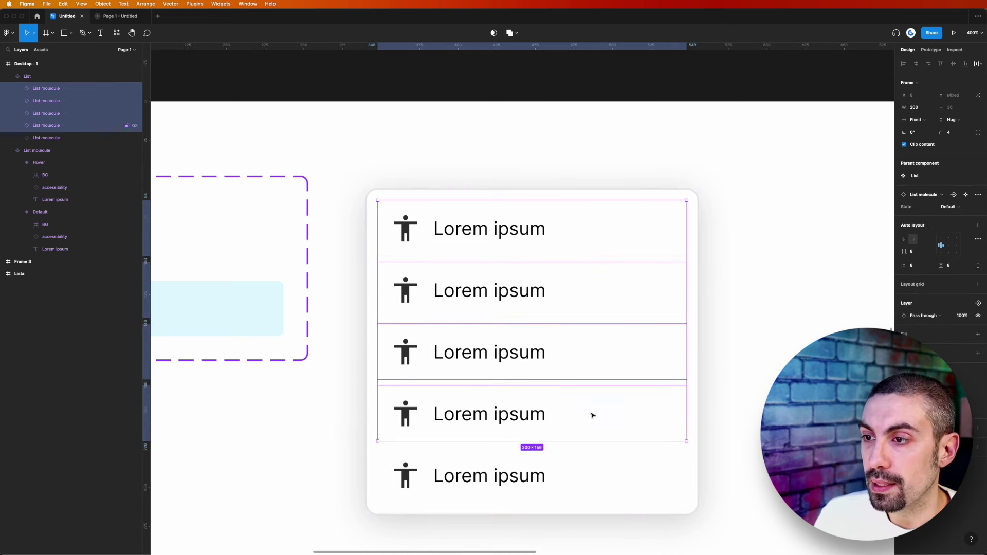
left_click(588, 478, "shift")
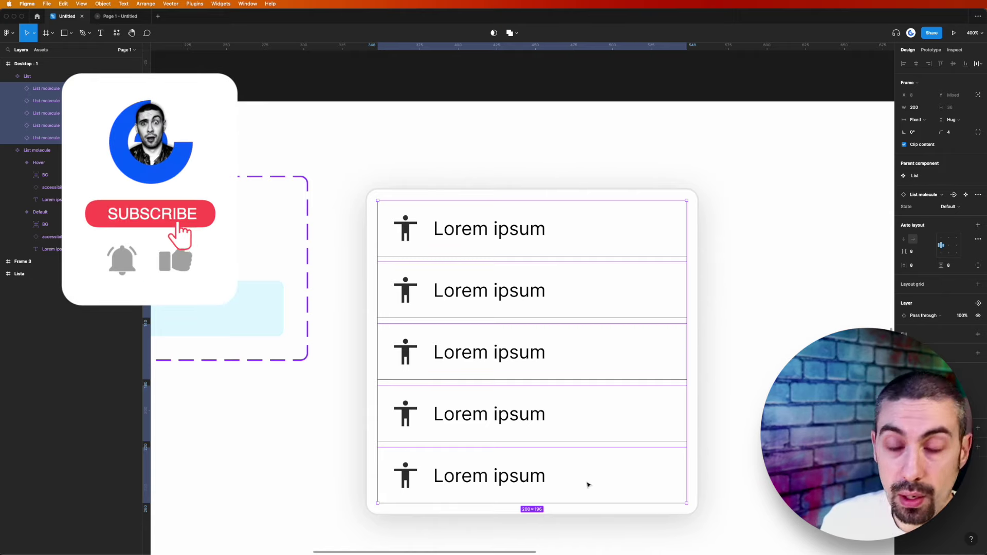
- Batch-rename the five rows with the $nn number pattern so they read 01–05
key("ctrl+r")
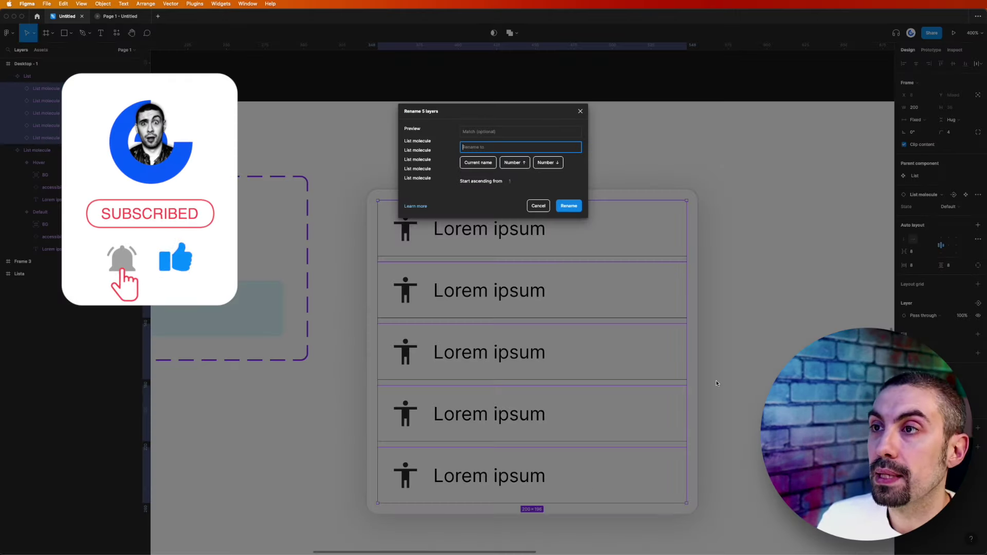
left_click(518, 167)
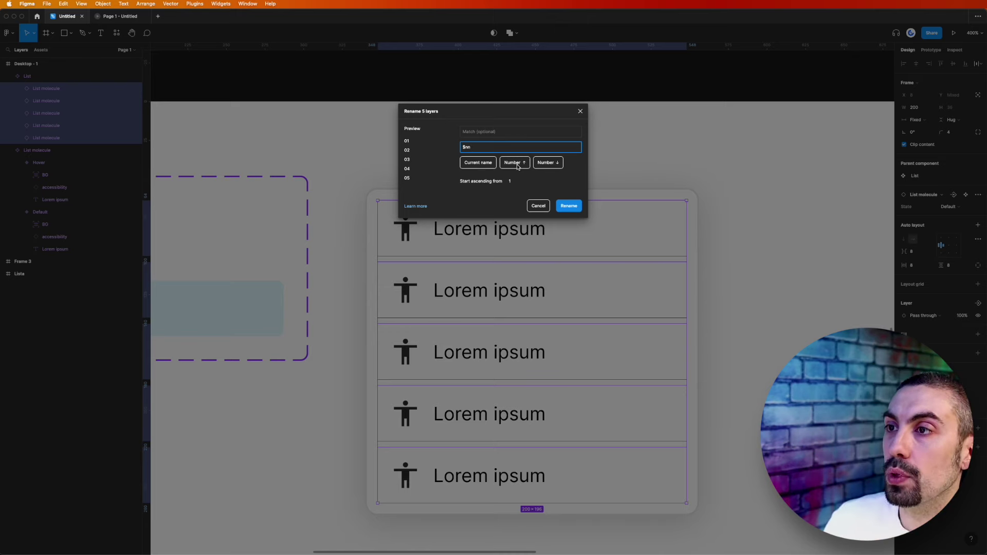
left_click(569, 206)
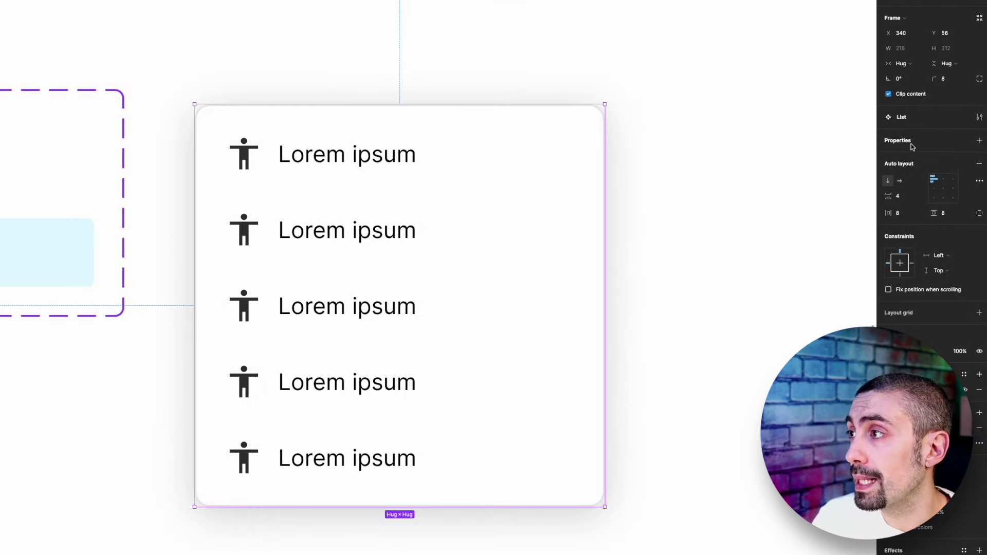
- Expose the nested instance properties of rows 01, 02, 03, 04 and 05 on List
left_click(980, 140)
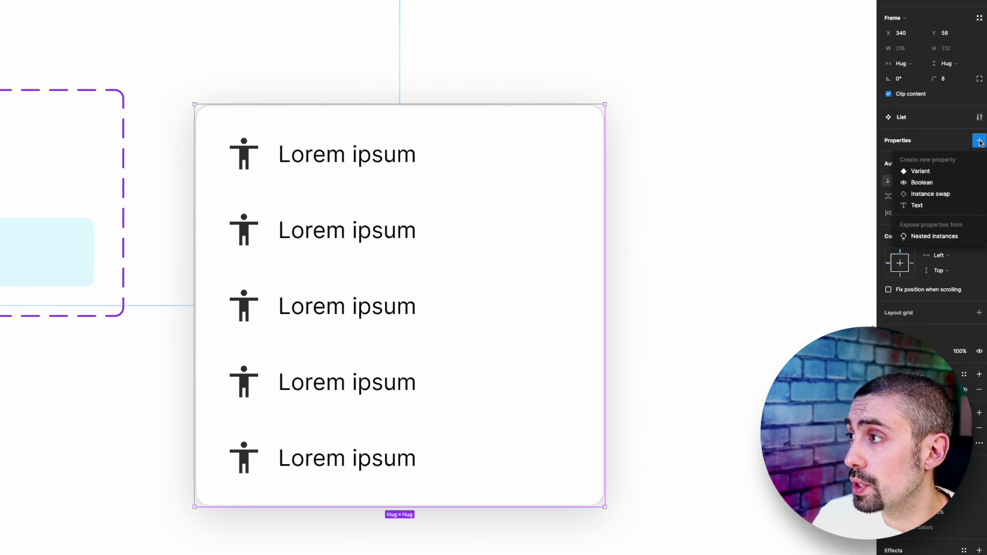
left_click(922, 239)
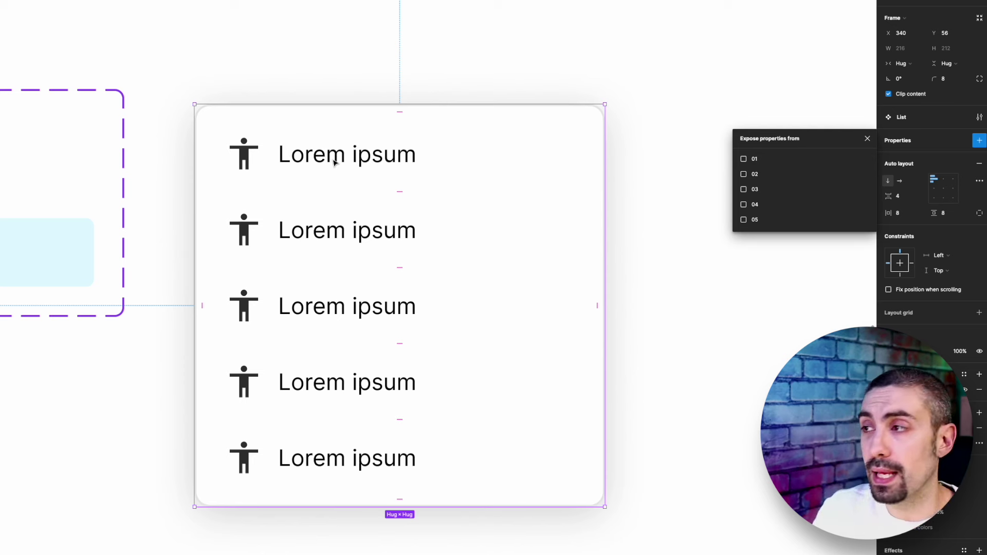
left_click(744, 159)
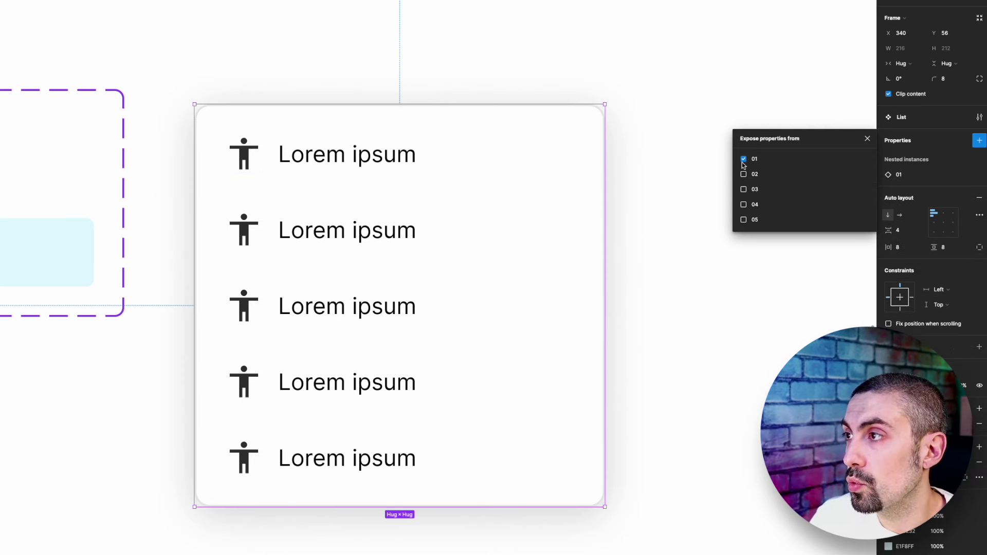
left_click(744, 189)
left_click(743, 220)
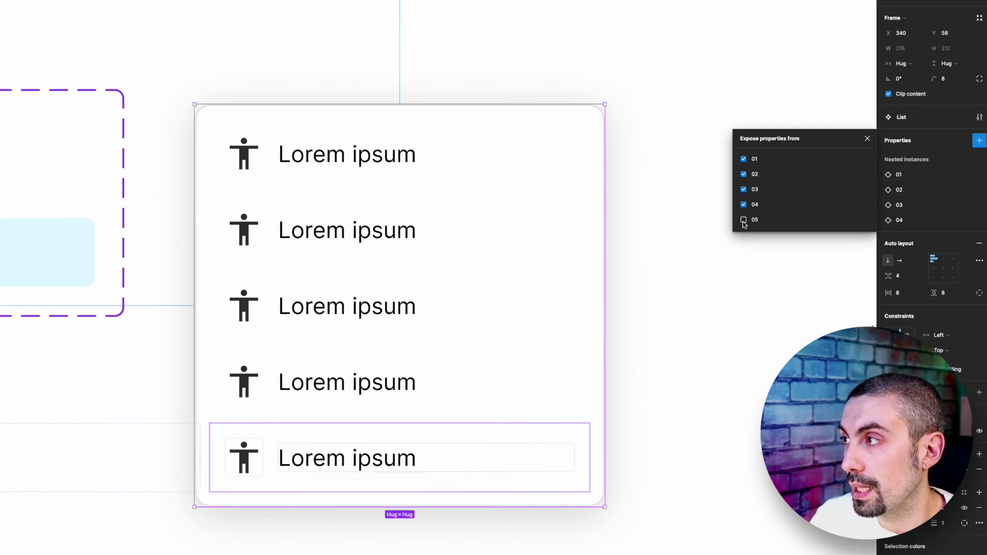
left_click(746, 269)
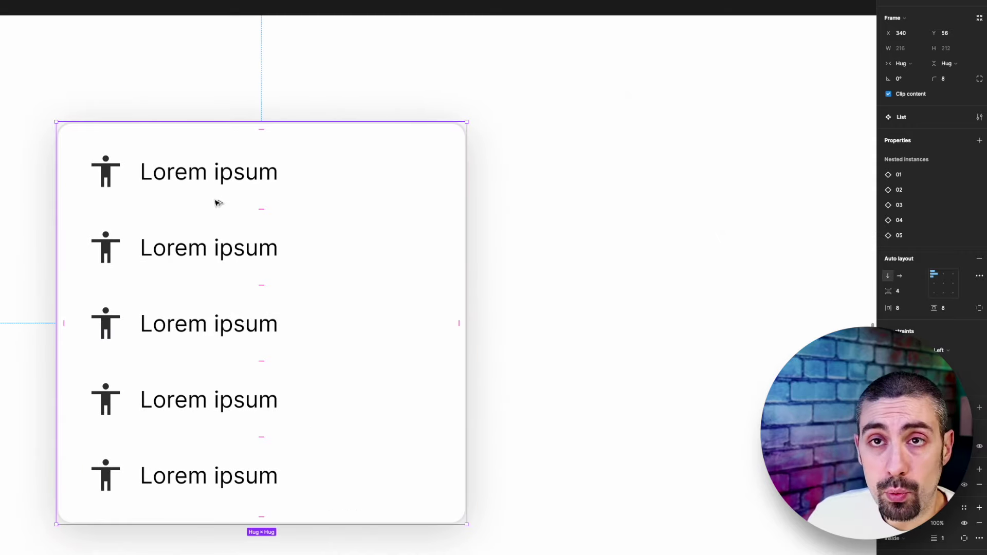
- Place a copy of the list 20 px to its right and zoom in on it
left_click_drag(218, 204, 643, 208)
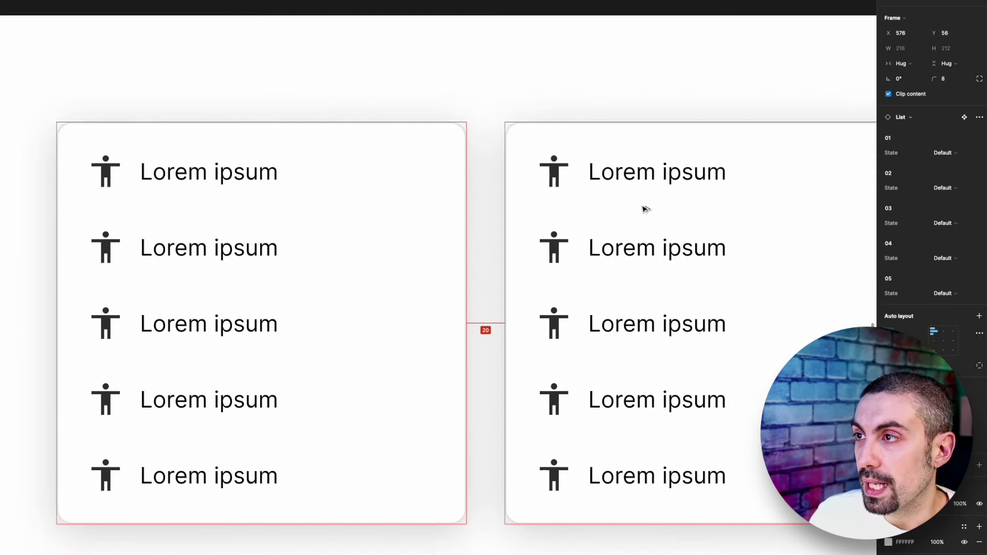
scroll(655, 80, "down", 3)
key("shift+2")
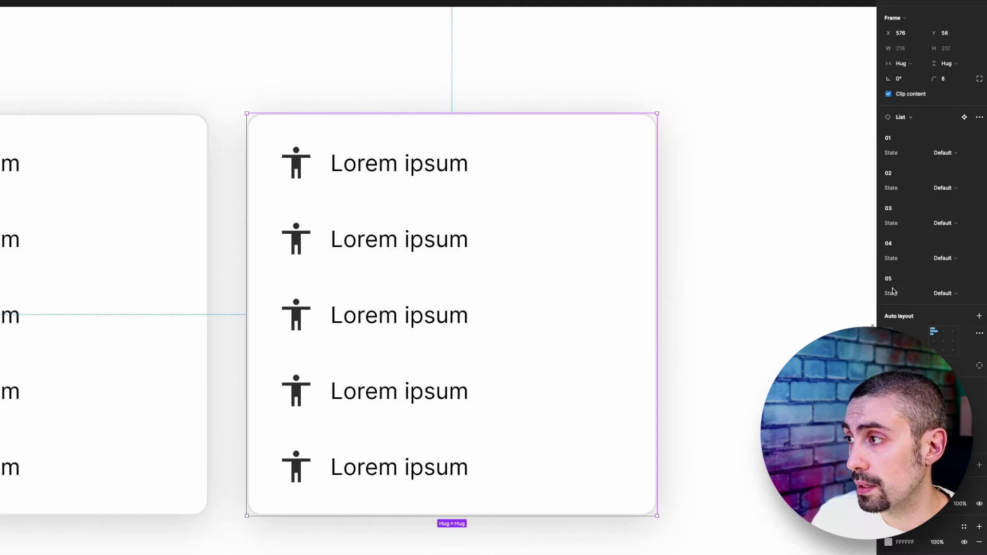
left_click(948, 156)
left_click(804, 148)
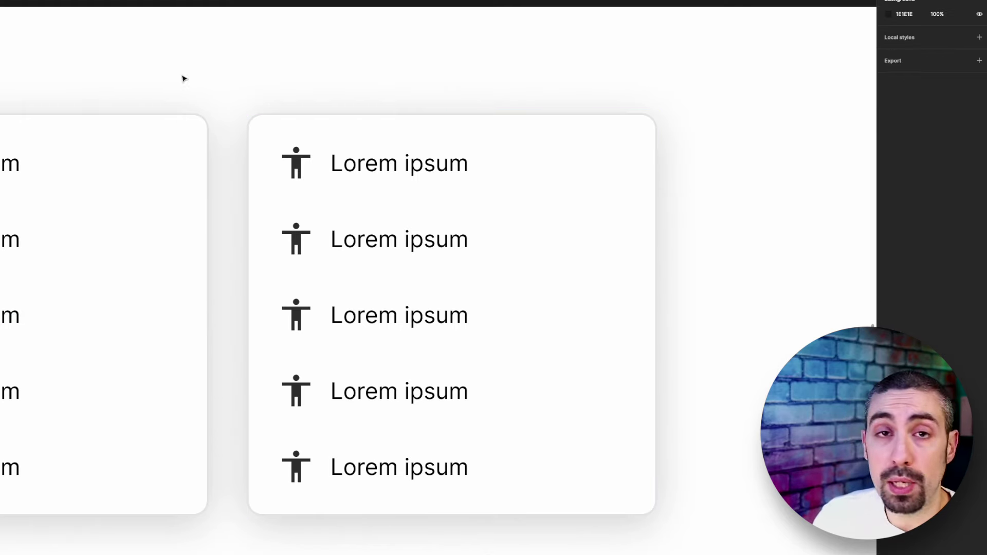
- Pan to the List molecule component set and select its Default variant
scroll(310, 98, "left", 5)
scroll(483, 127, "left", 5)
scroll(482, 127, "left", 5)
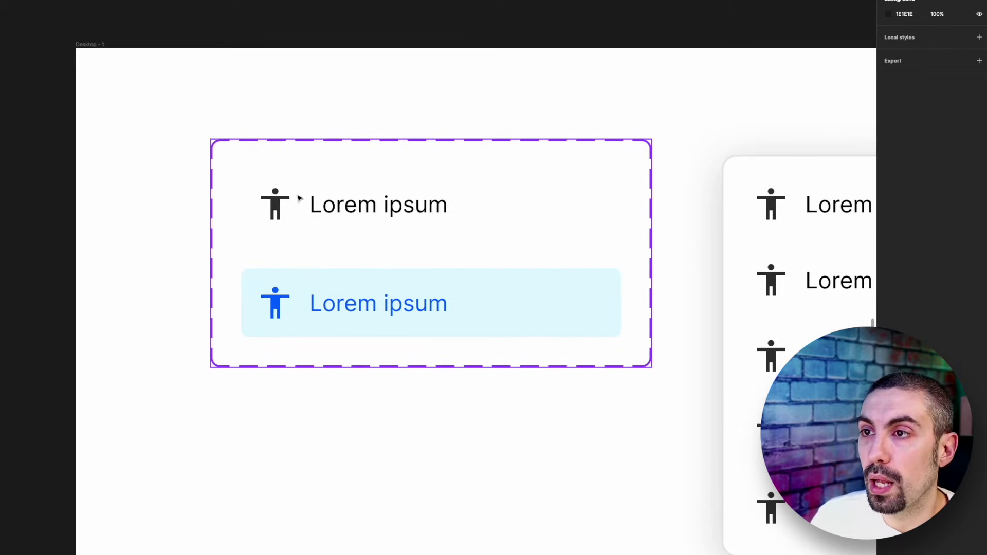
left_click(336, 206)
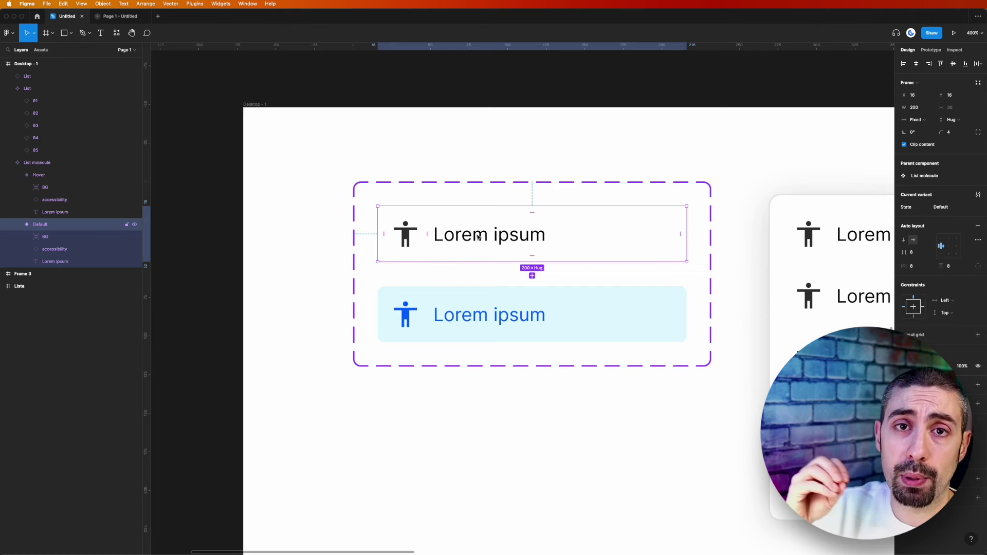
- Add a Show icon boolean property linked to both variants' accessibility icons
left_click(406, 245)
left_click(405, 314, "shift")
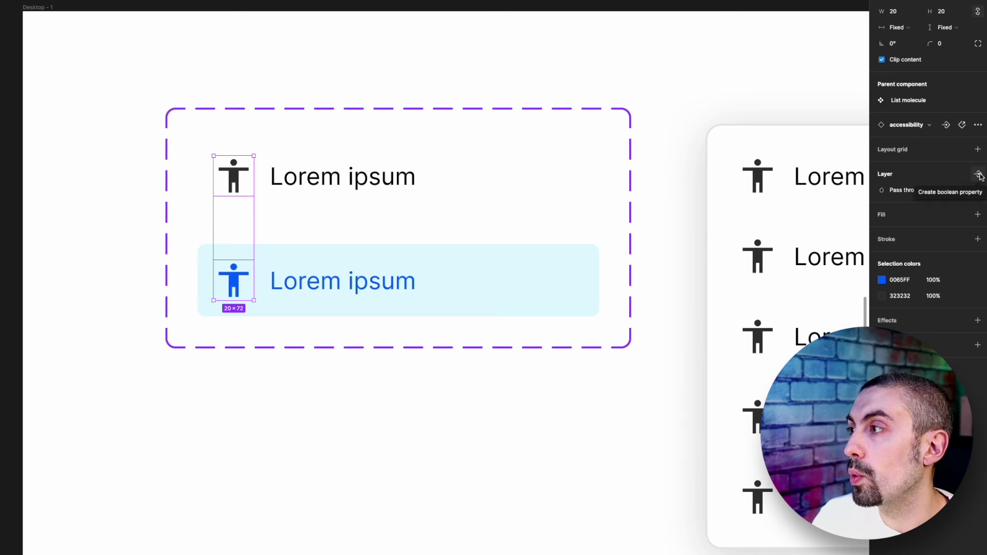
left_click(978, 174)
type("Show")
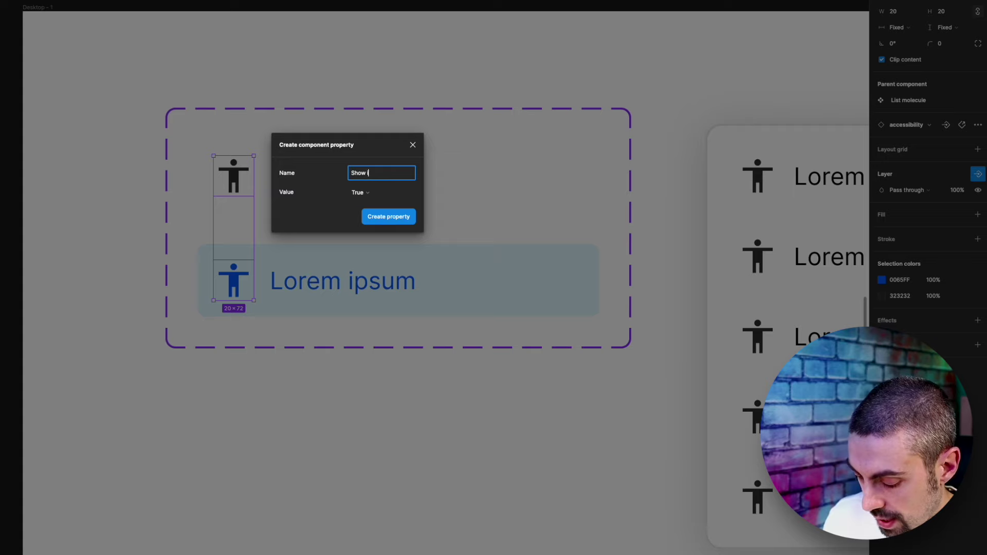
type("icon")
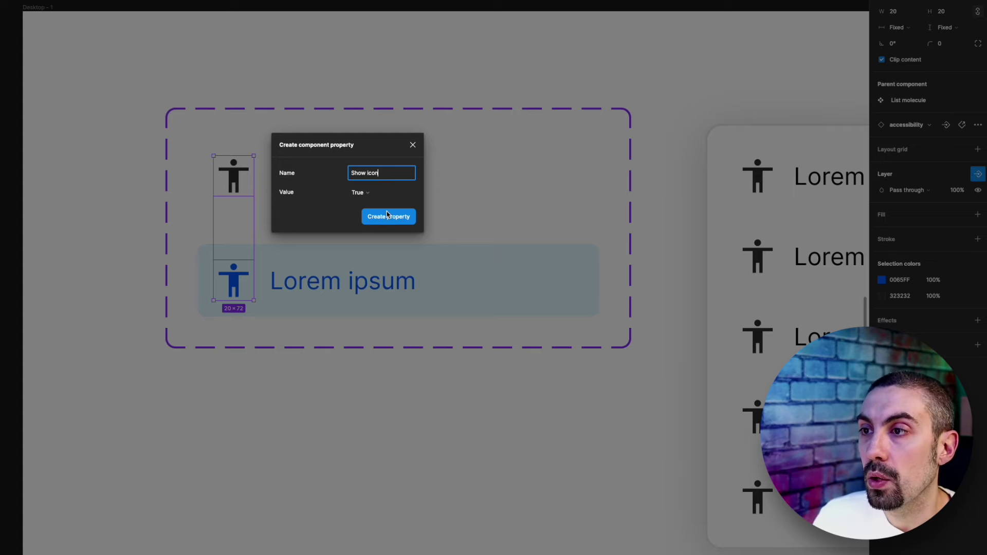
left_click(387, 215)
- Select the label text layers in both the Default and Hover variants
left_click(370, 185)
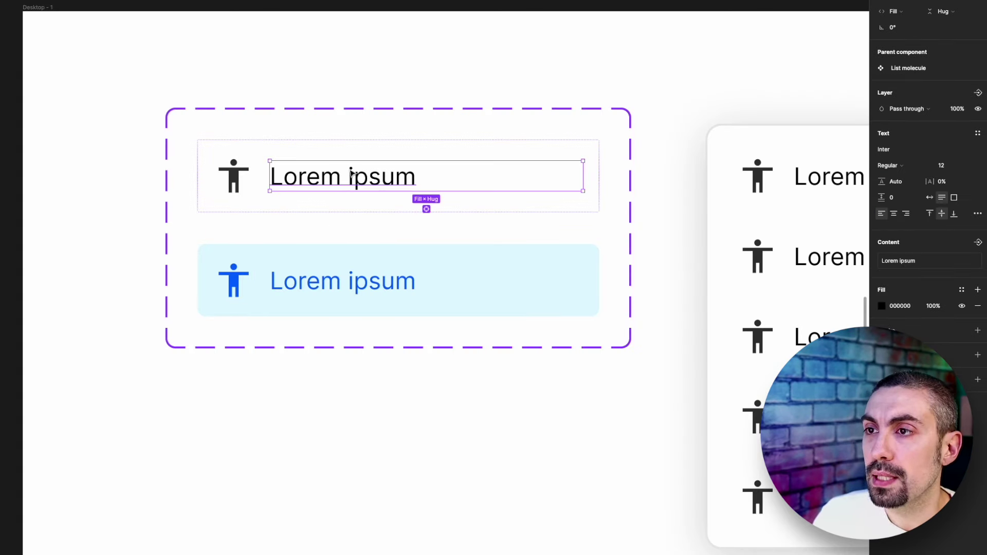
left_click(321, 284)
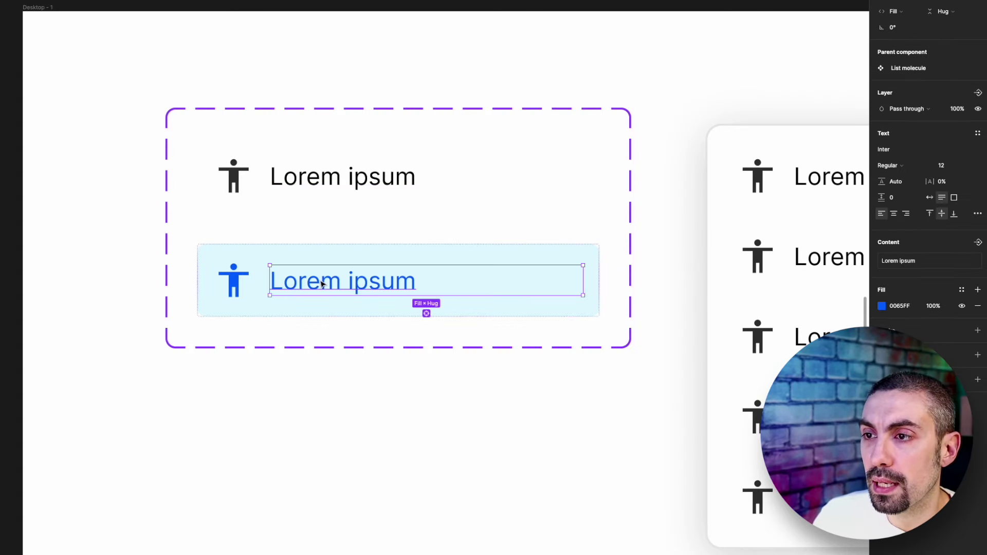
left_click(329, 181, "shift")
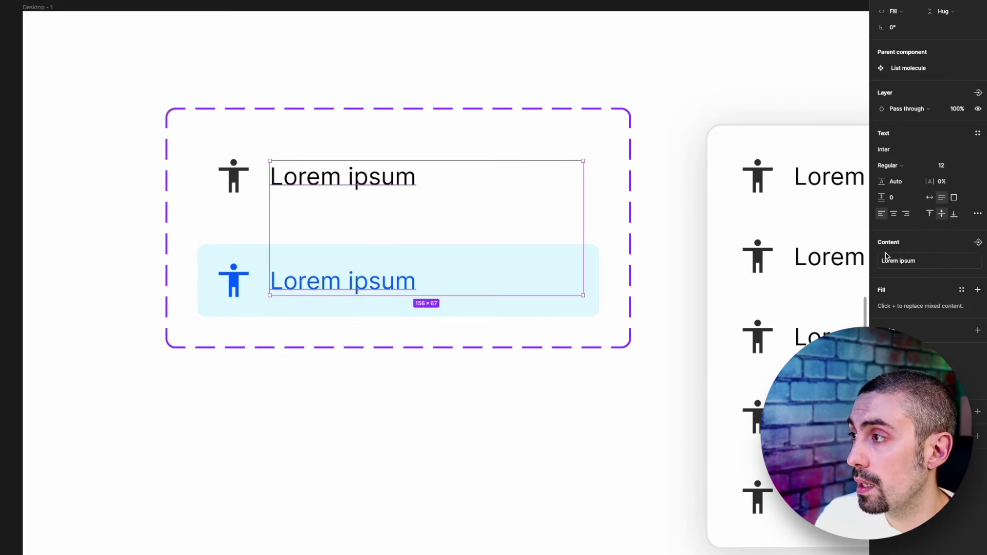
- Create a Label text property driving both variants' Lorem ipsum text
left_click(978, 243)
type("Lab")
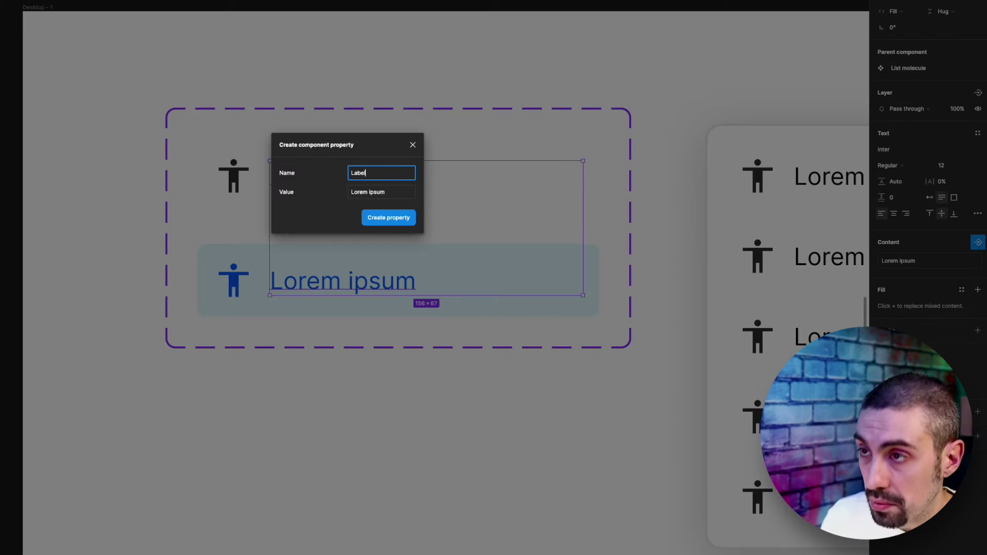
type("el")
left_click(400, 220)
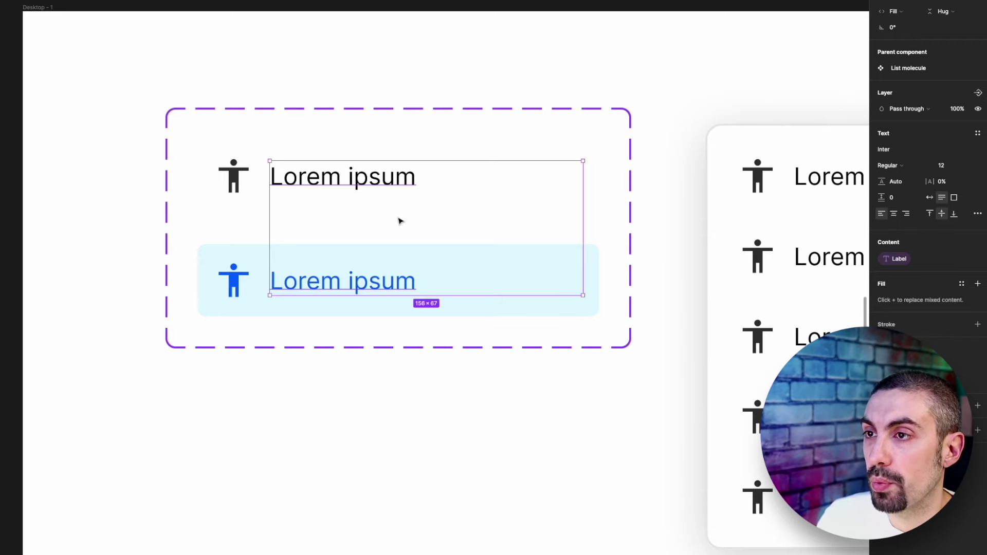
- Select the icons in both the Default and Hover variants
left_click(247, 188)
left_click(247, 188)
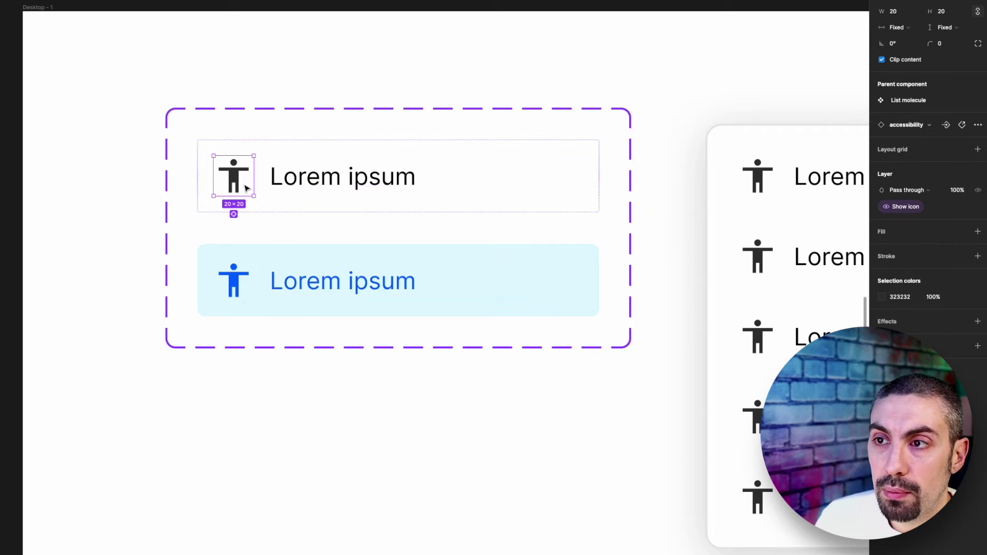
left_click(234, 278, "shift")
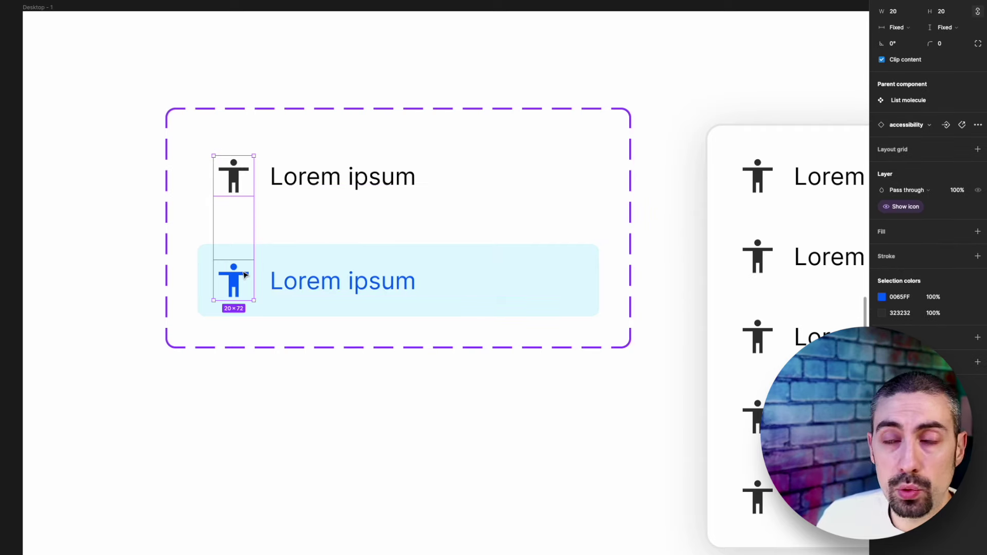
- Create an Icon type instance swap property for both variants' icons
left_click(946, 126)
type("I")
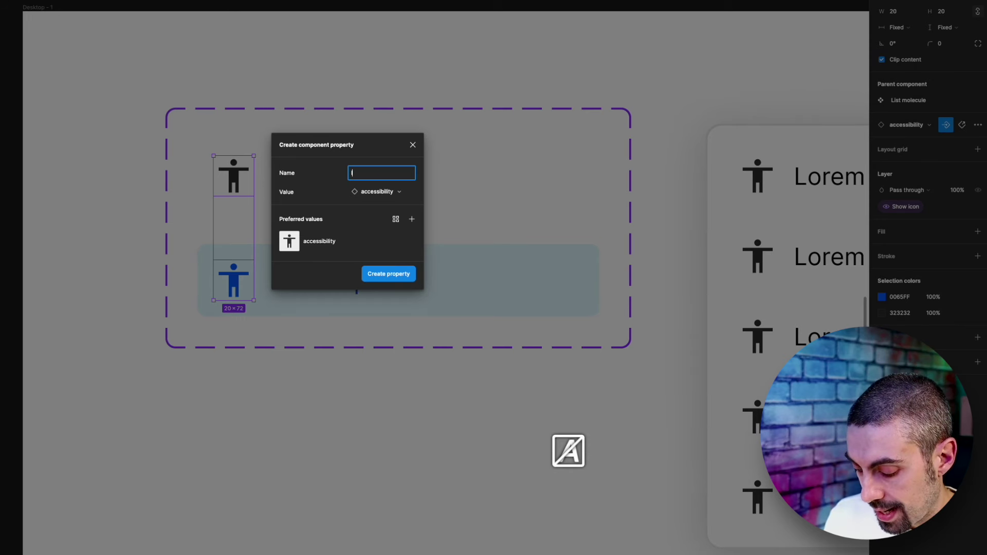
type("con type")
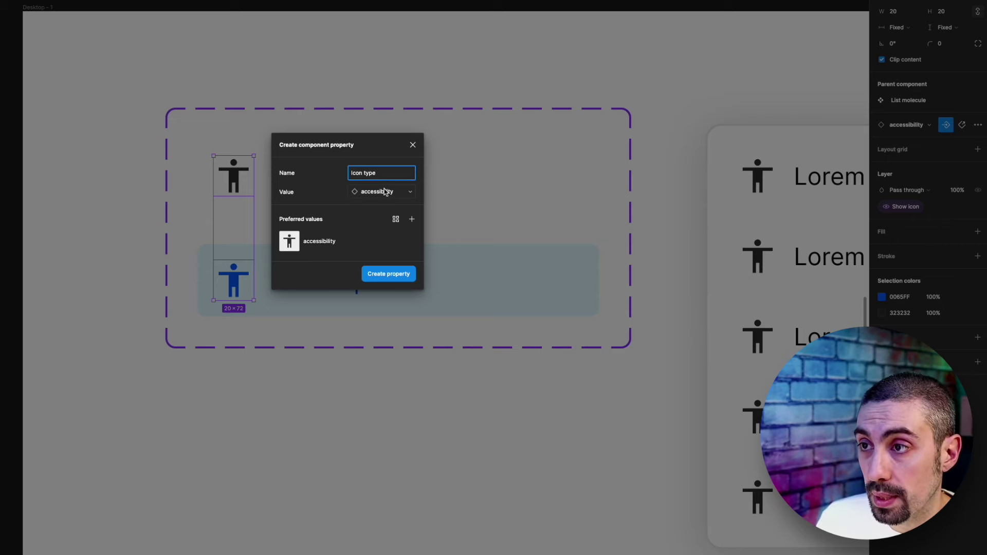
left_click(385, 395)
- Move the list card about 150 px to the right
scroll(384, 394, "right", 5)
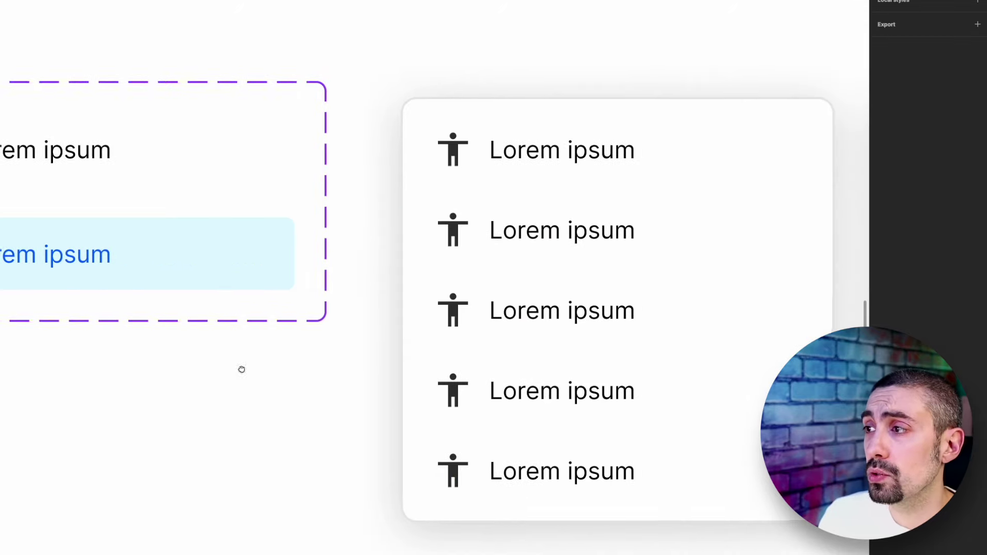
scroll(240, 368, "right", 3)
scroll(326, 352, "right", 2)
scroll(421, 337, "right", 5)
left_click(338, 342)
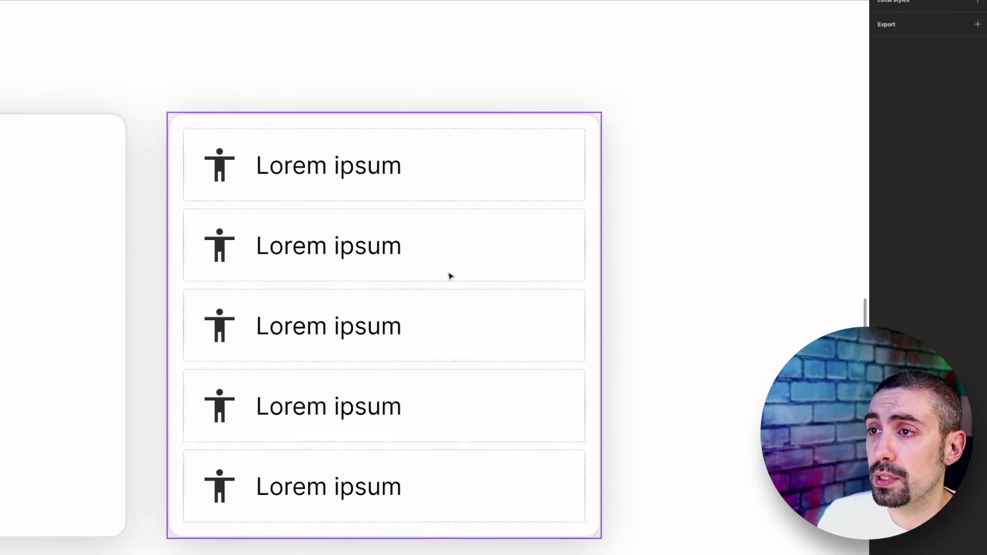
left_click_drag(573, 312, 651, 315)
scroll(741, 310, "right", 1)
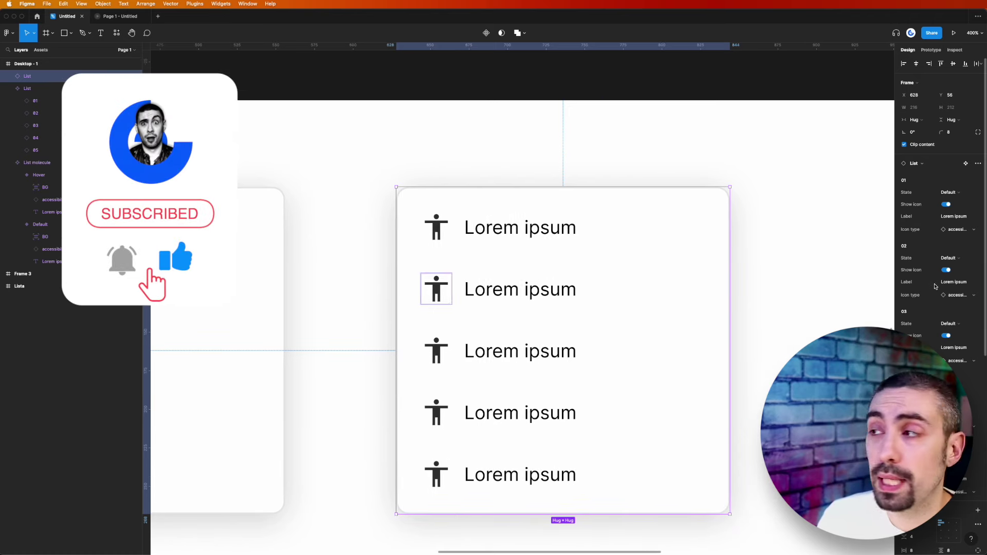
- Collapse the other item groups, expand item 01, and toggle its Show icon
left_click(914, 187)
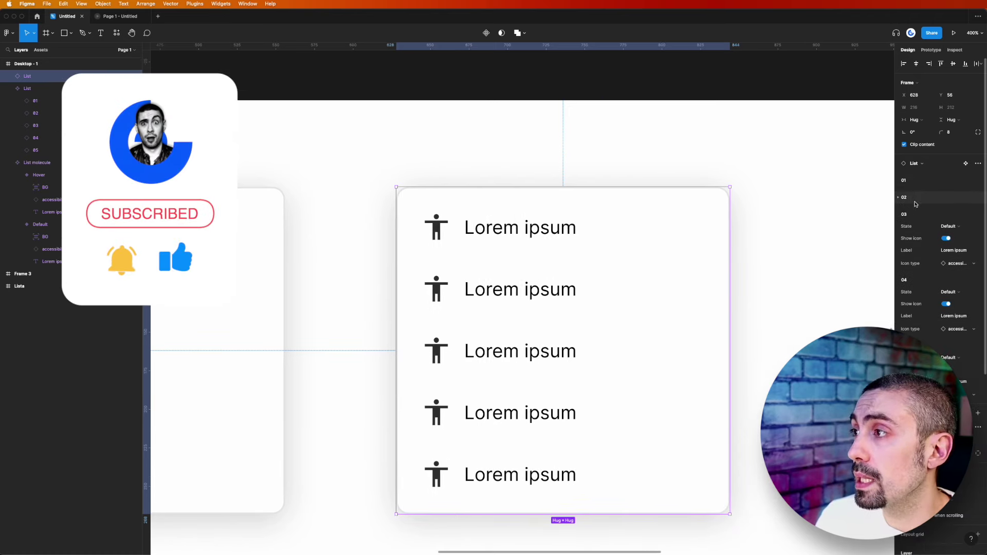
left_click(908, 214)
left_click(907, 230)
left_click(907, 248)
left_click(922, 178)
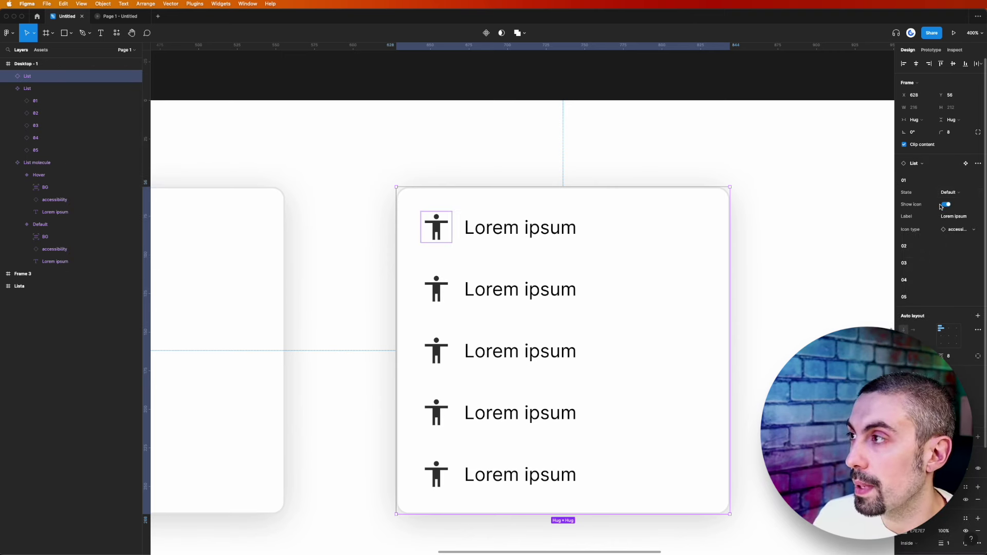
left_click(945, 205)
left_click(946, 204)
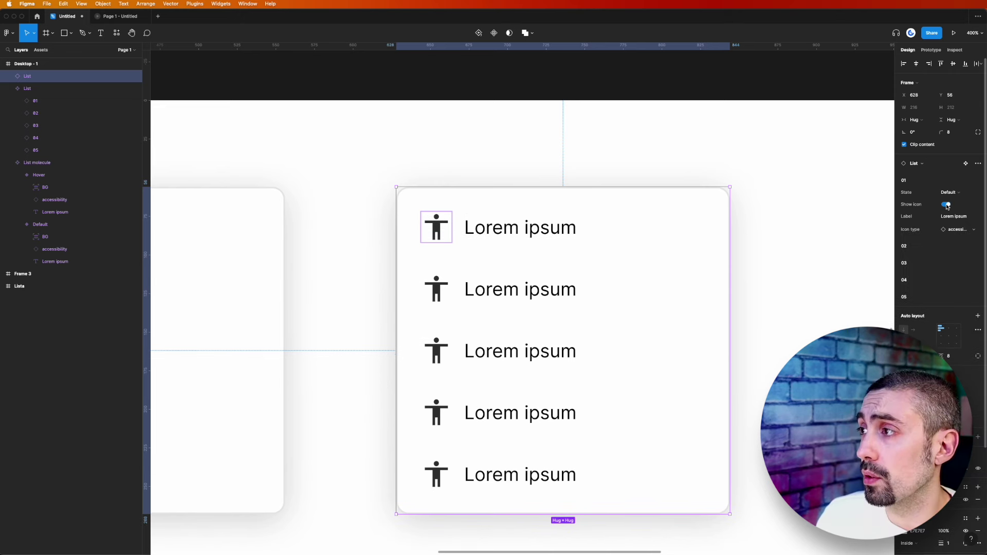
left_click(946, 204)
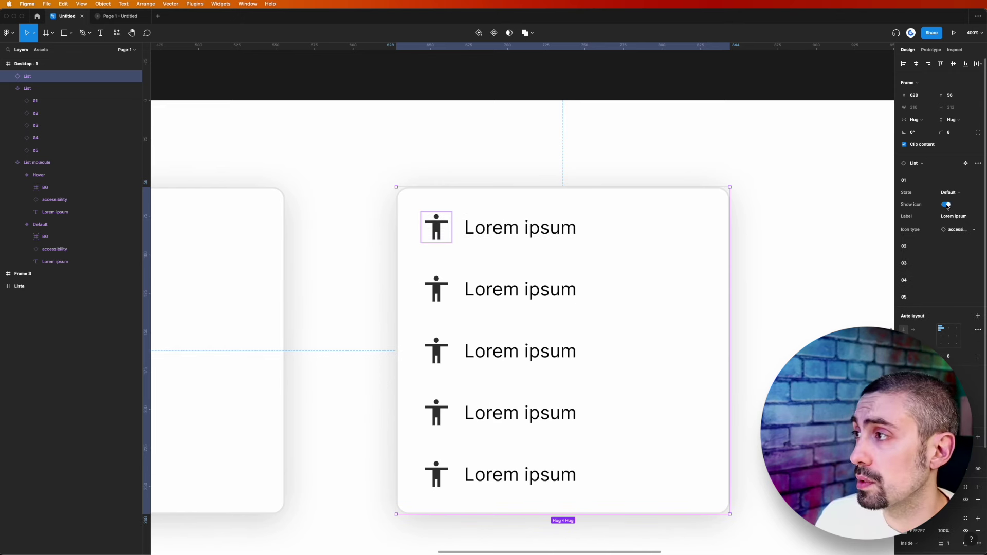
- Set item 01's label to Profile and swap its icon to people
left_click(954, 216)
type("Pro")
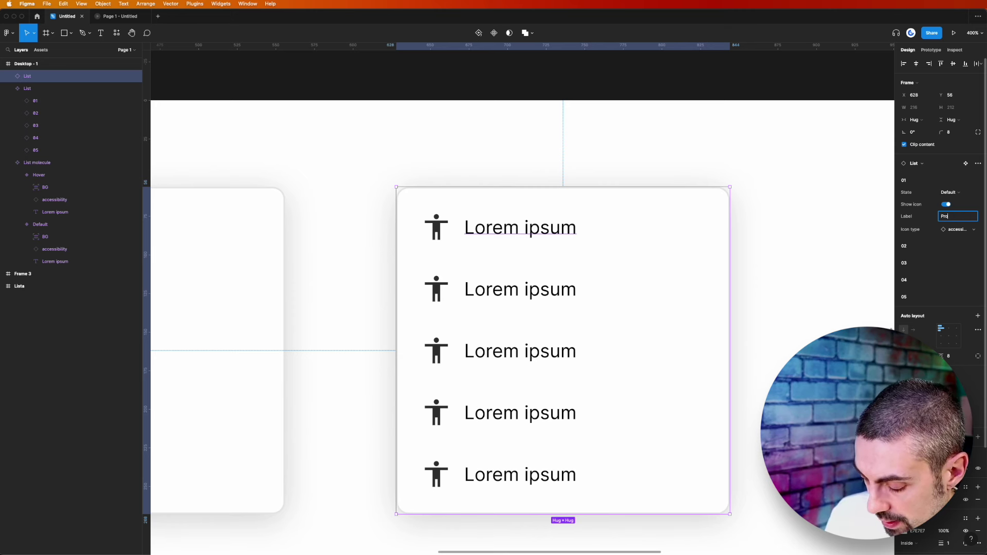
type("file")
left_click(960, 229)
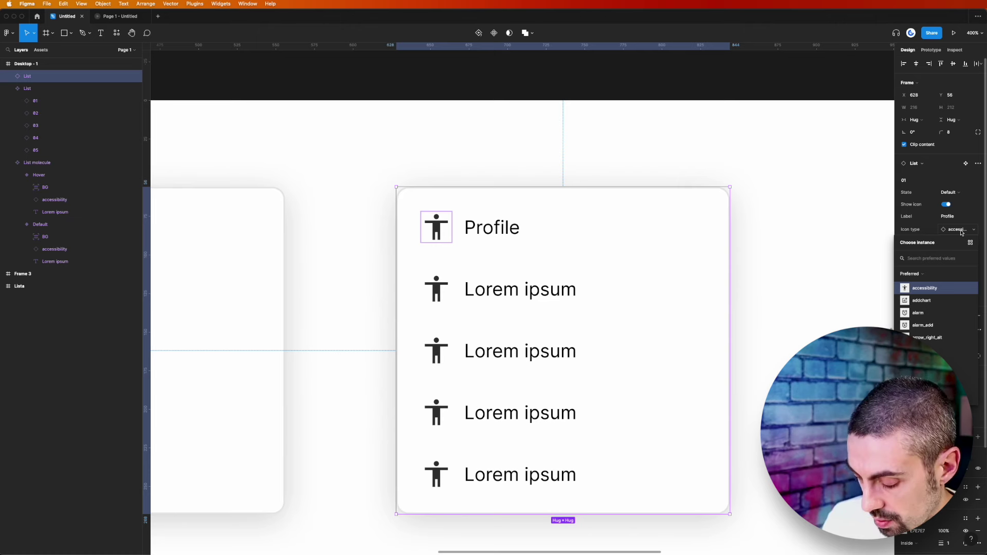
left_click(925, 298)
double_click(513, 291)
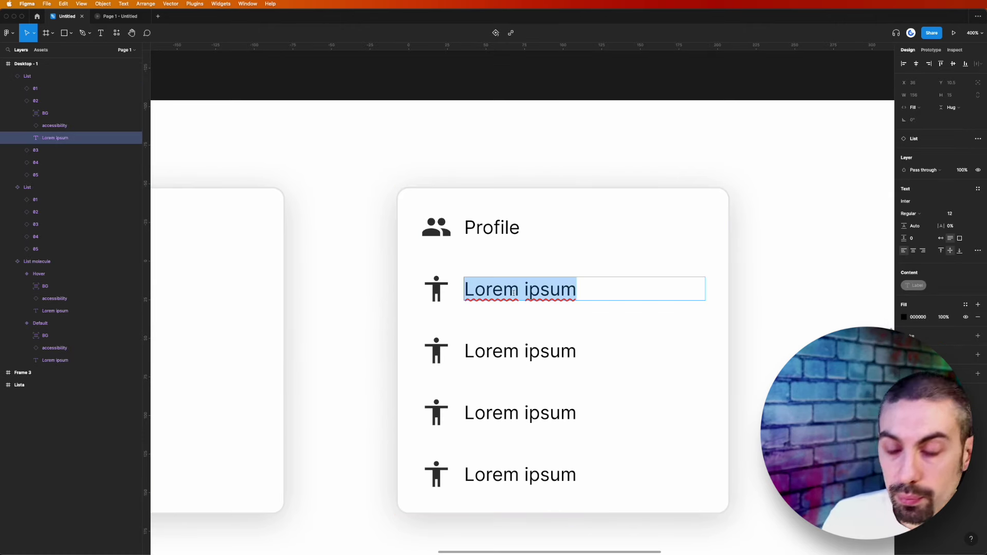
- Rename the second row to 'Setting' and review the list's icons and item properties
type("Setting")
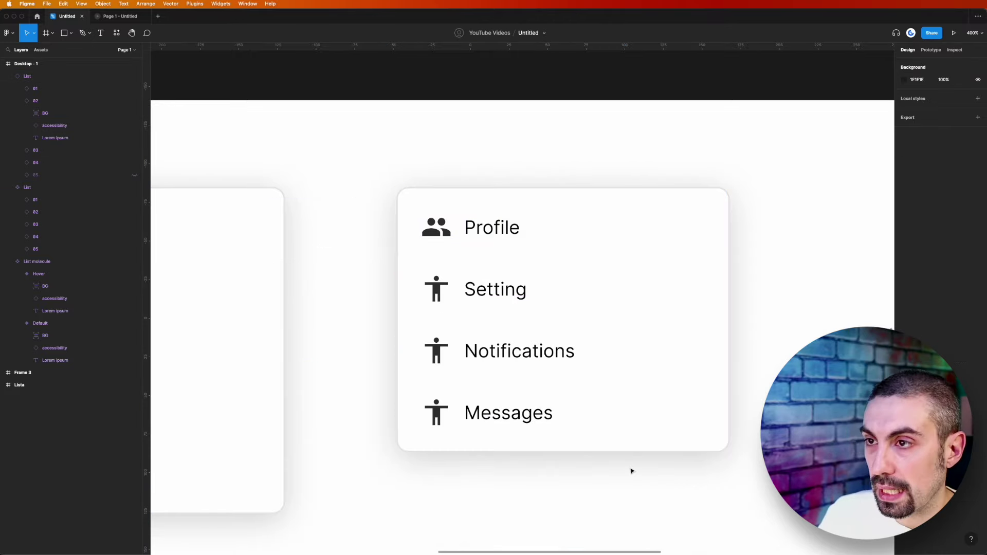
left_click(684, 346)
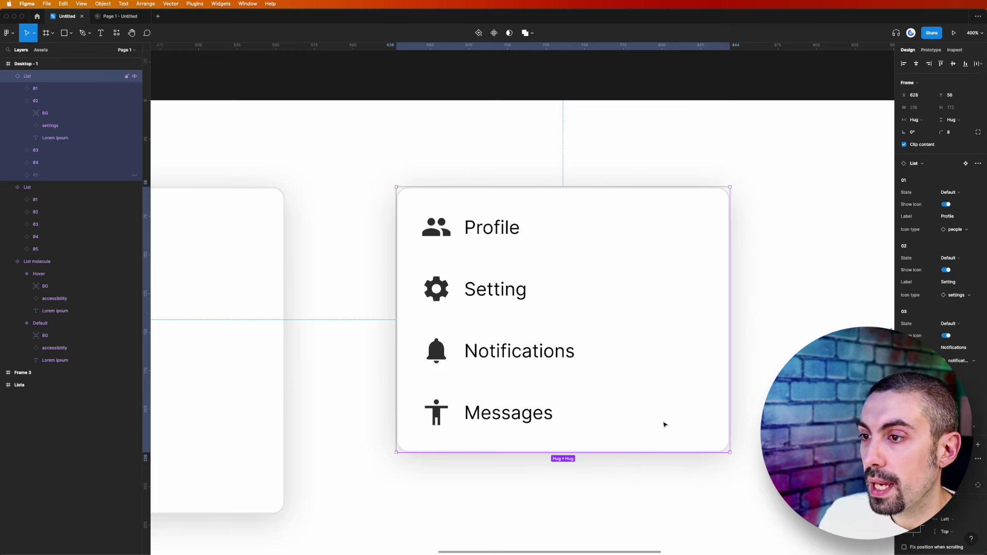
left_click(697, 483)
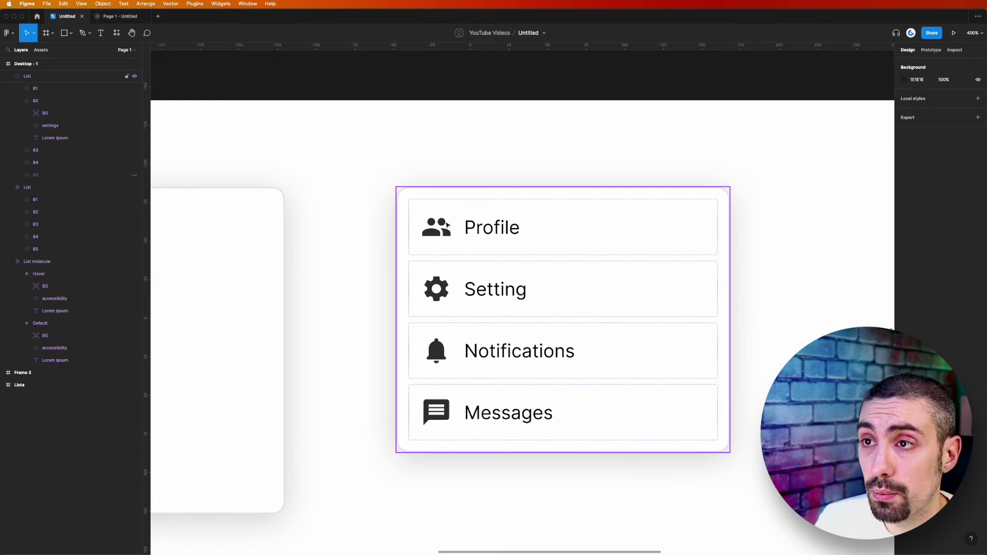
left_click(447, 225)
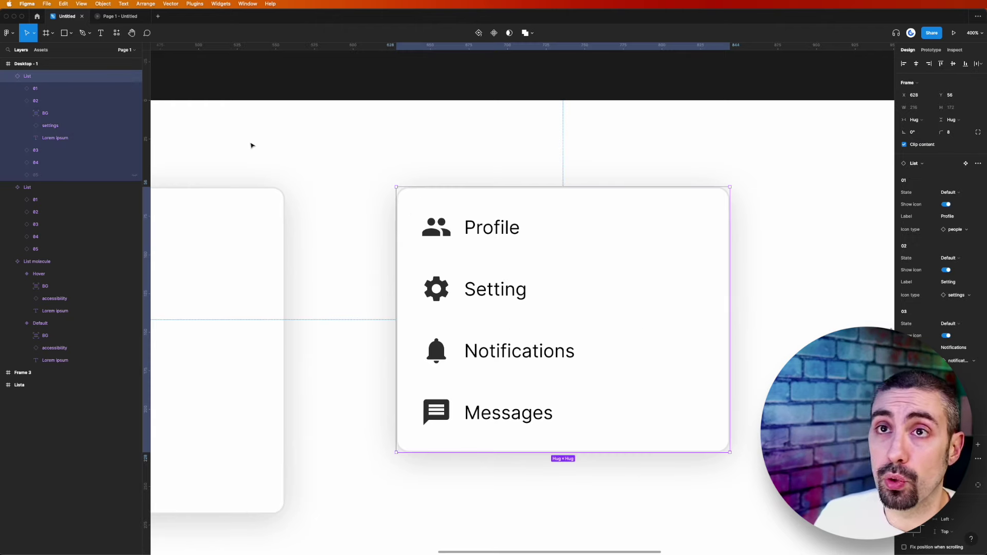
- Launch the prototype preview with the Present button
left_click(108, 15)
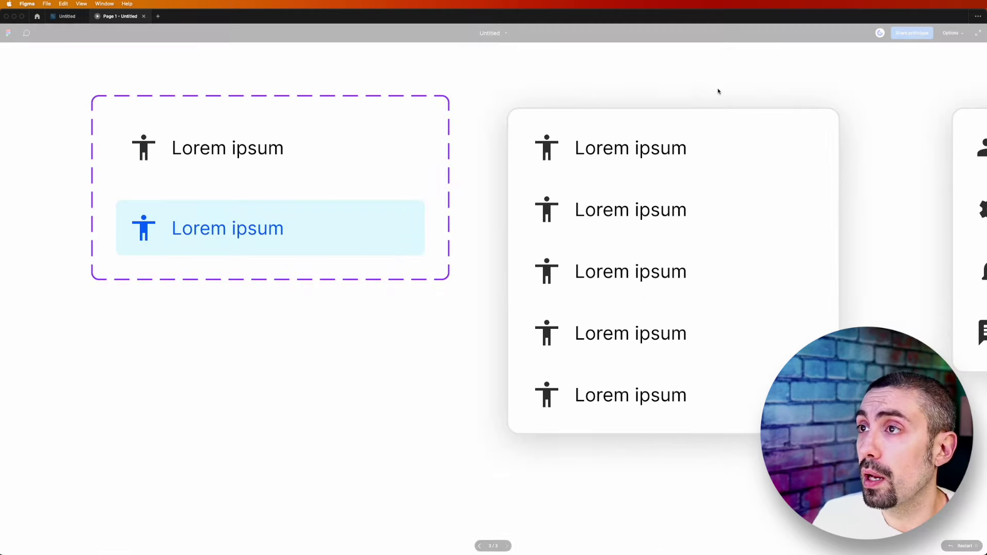